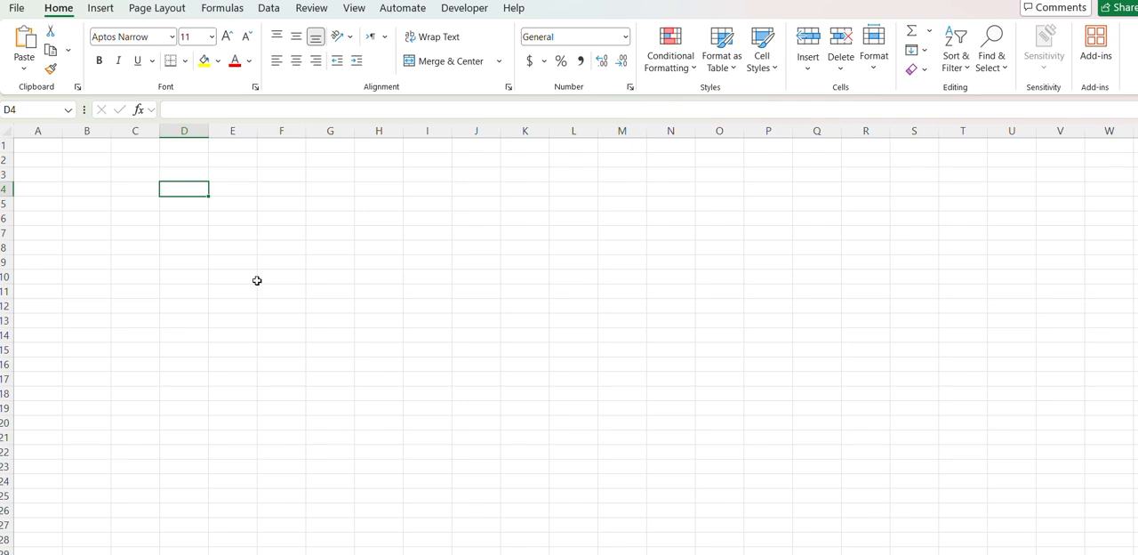
# - Enter the numbers 0 through 5 down column D in cells D4 to D9
pyautogui.write('0')
pyautogui.press('Return')
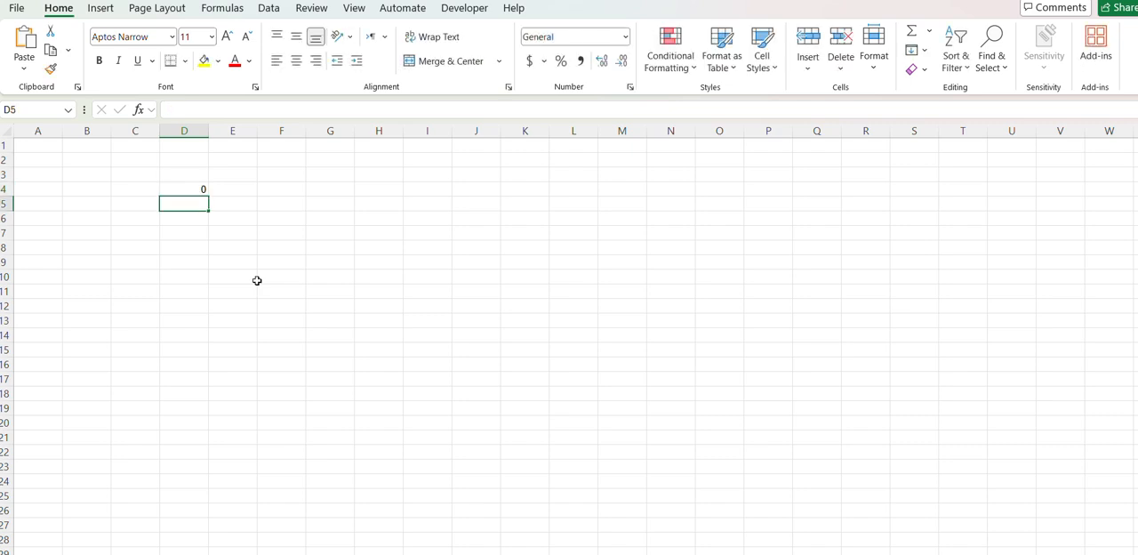
pyautogui.write('1')
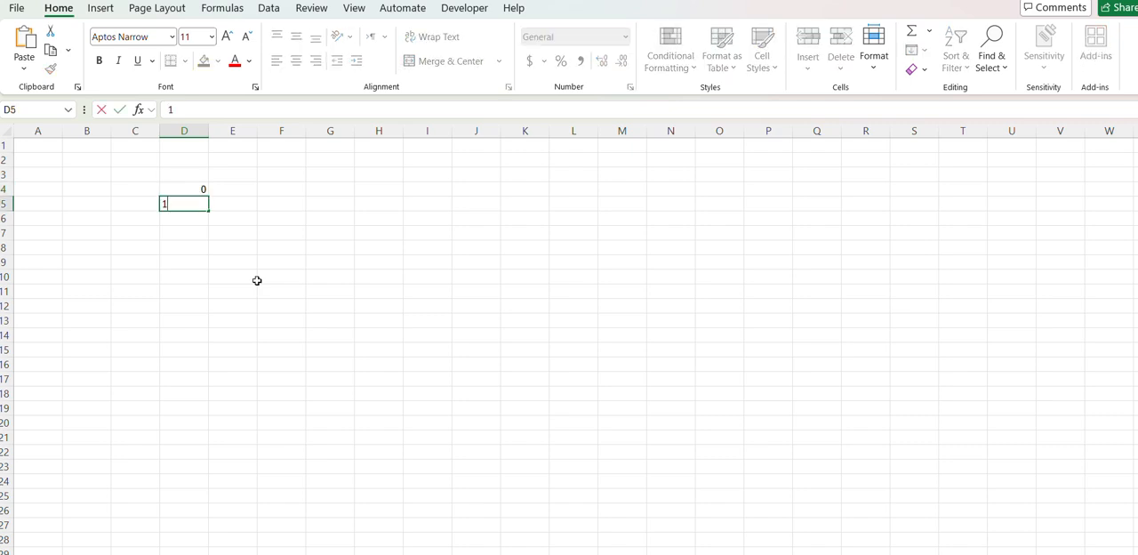
pyautogui.press('Return')
pyautogui.write('2')
pyautogui.press('Return')
pyautogui.write('3')
pyautogui.press('Return')
pyautogui.write('4')
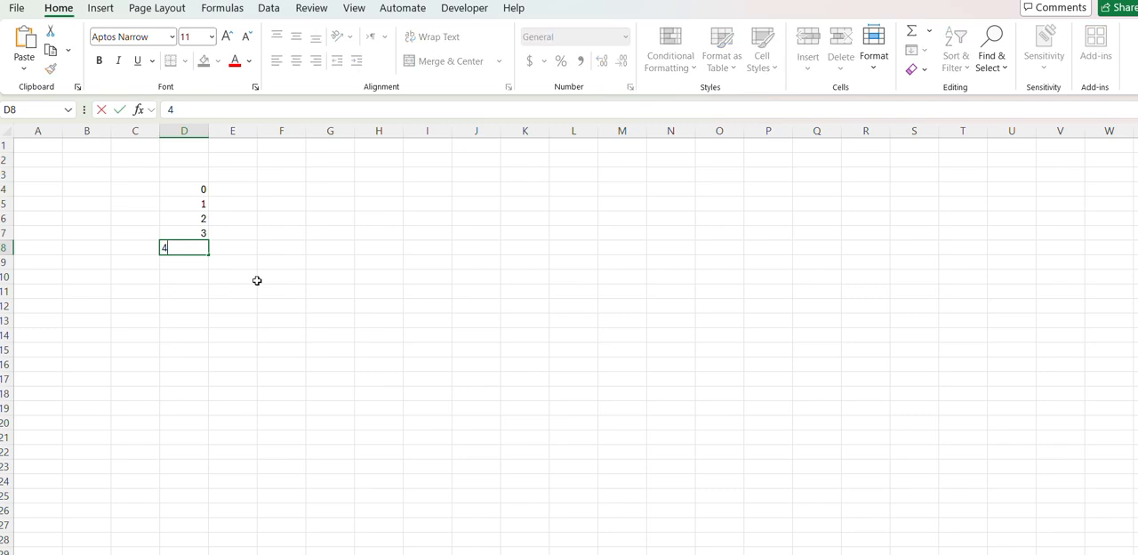
pyautogui.press('Return')
pyautogui.write('5')
pyautogui.press('Tab')
# - Change the value in D5 to 3 and the value in D6 to 5
pyautogui.press('Up')
pyautogui.press('Up')
pyautogui.press('Up')
pyautogui.press('Up')
pyautogui.press('Up')
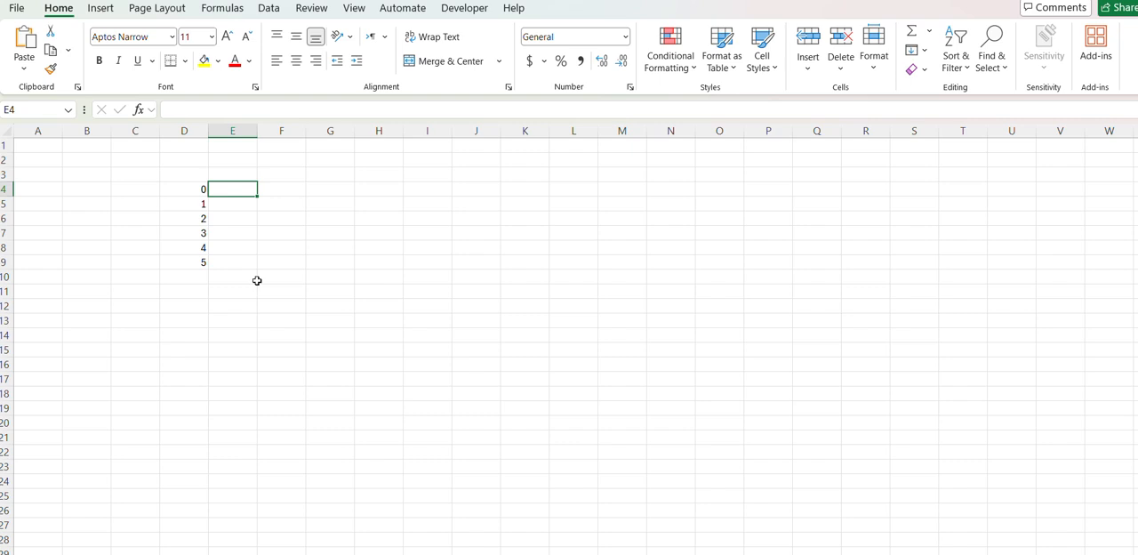
pyautogui.press('Left')
pyautogui.press('Down')
pyautogui.press('Down')
pyautogui.press('Down')
pyautogui.press('Up')
pyautogui.press('Up')
pyautogui.press('Down')
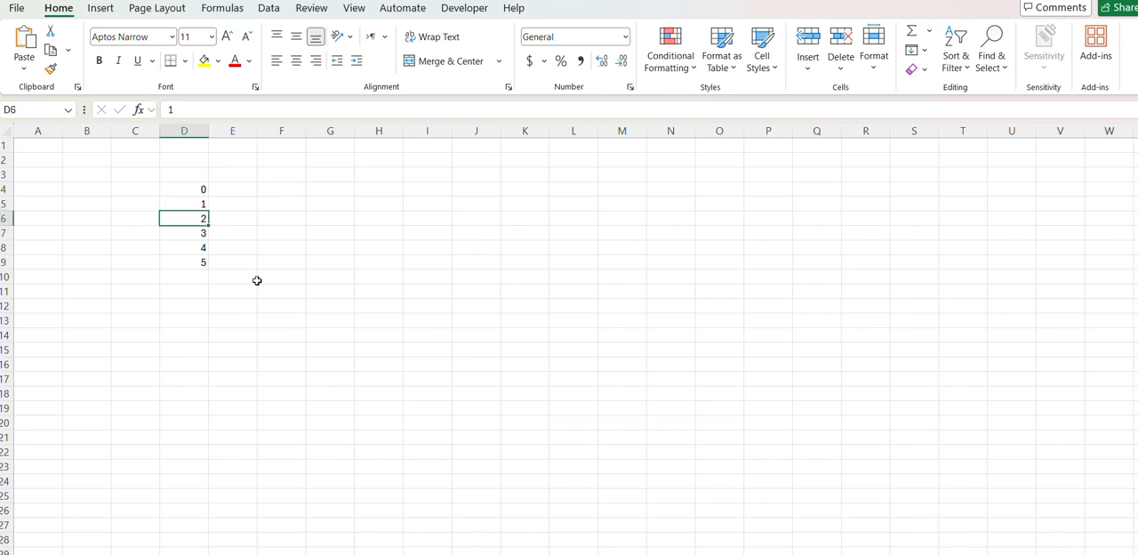
pyautogui.press('Up')
pyautogui.write('3')
pyautogui.press('Down')
pyautogui.press('Down')
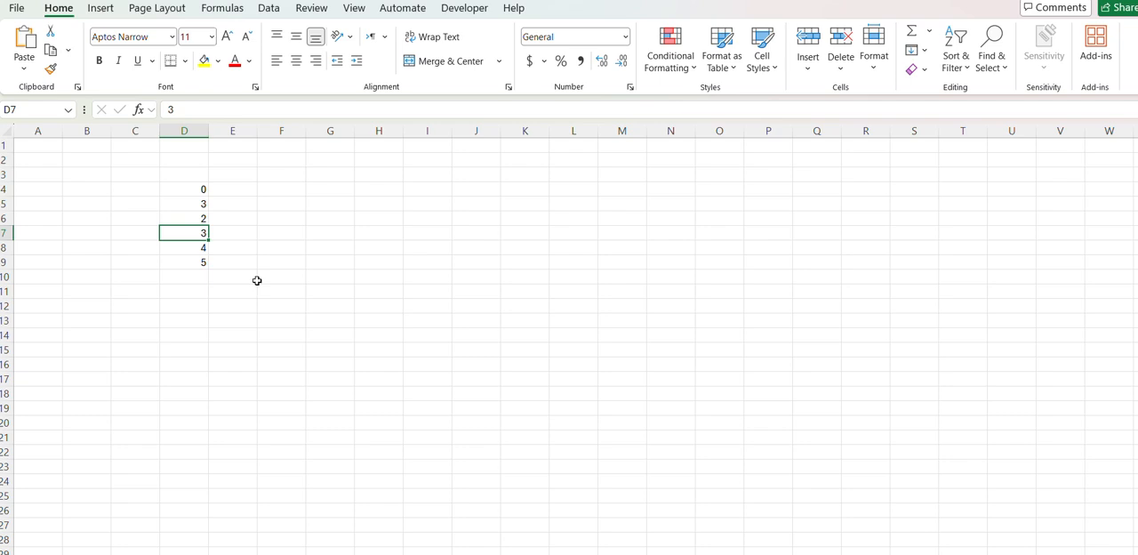
pyautogui.press('Up')
pyautogui.write('5')
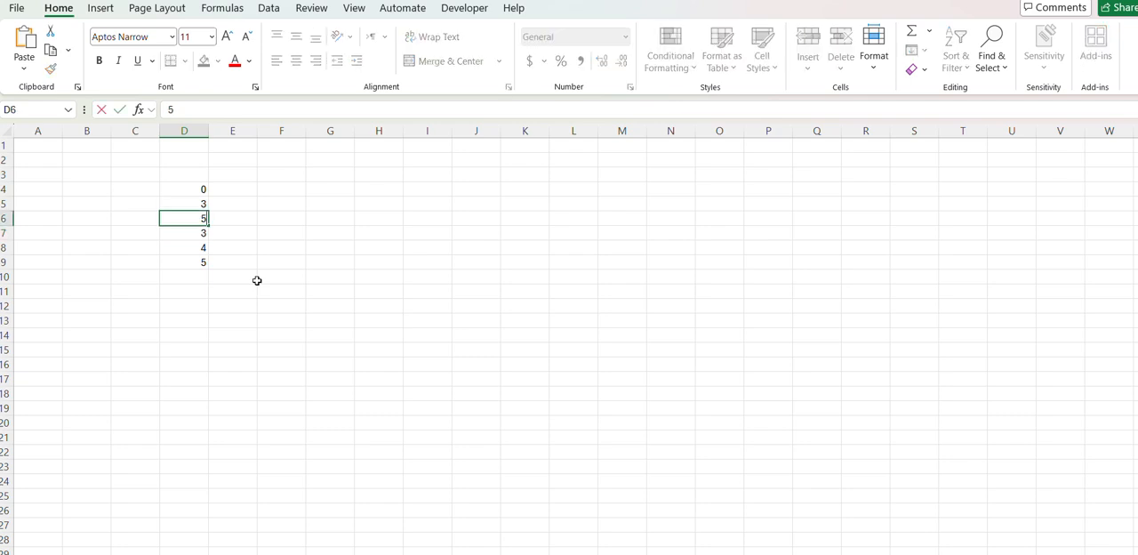
pyautogui.press('Return')
# - Clear the contents of cells D7 to D9
pyautogui.hotkey('shift', 'Down')
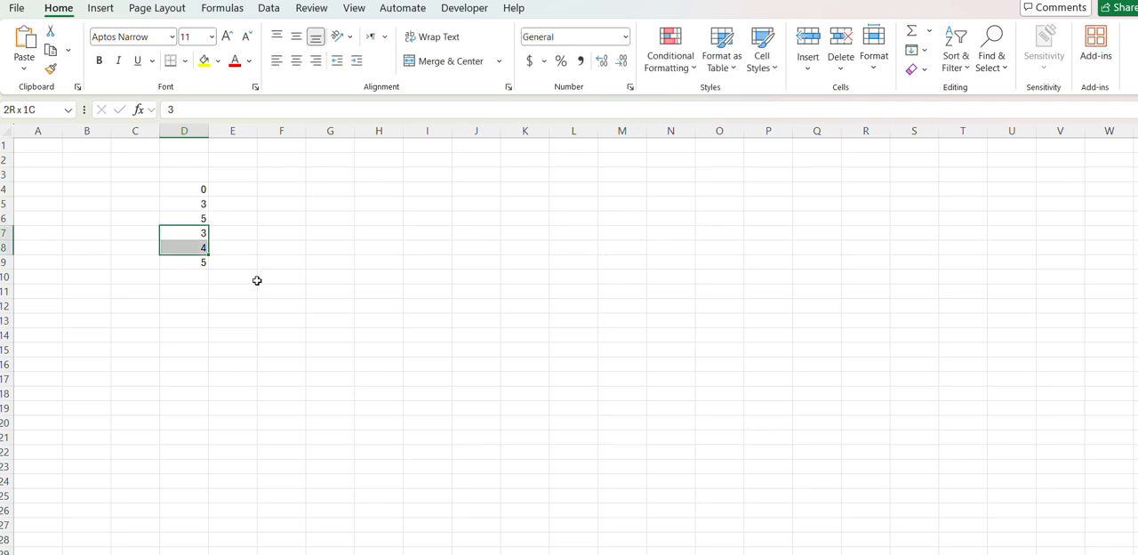
pyautogui.hotkey('shift', 'Down')
pyautogui.press('Delete')
# - Enter 100000, 200000 and 300000 in cells E4, E5 and E6 beside the numbers in column D
pyautogui.press('Right')
pyautogui.press('Up')
pyautogui.press('Up')
pyautogui.press('Up')
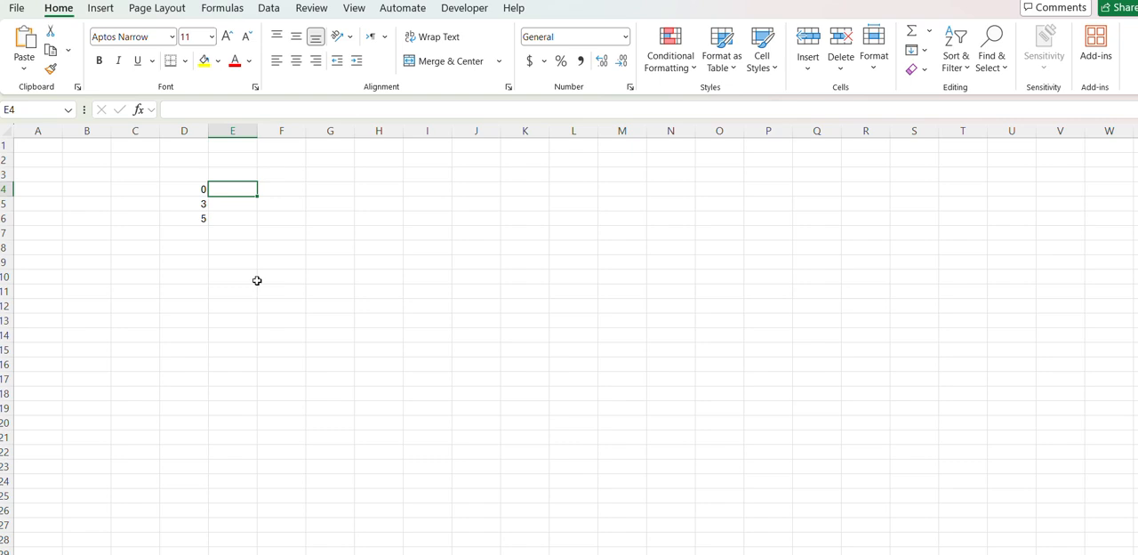
pyautogui.write('1000')
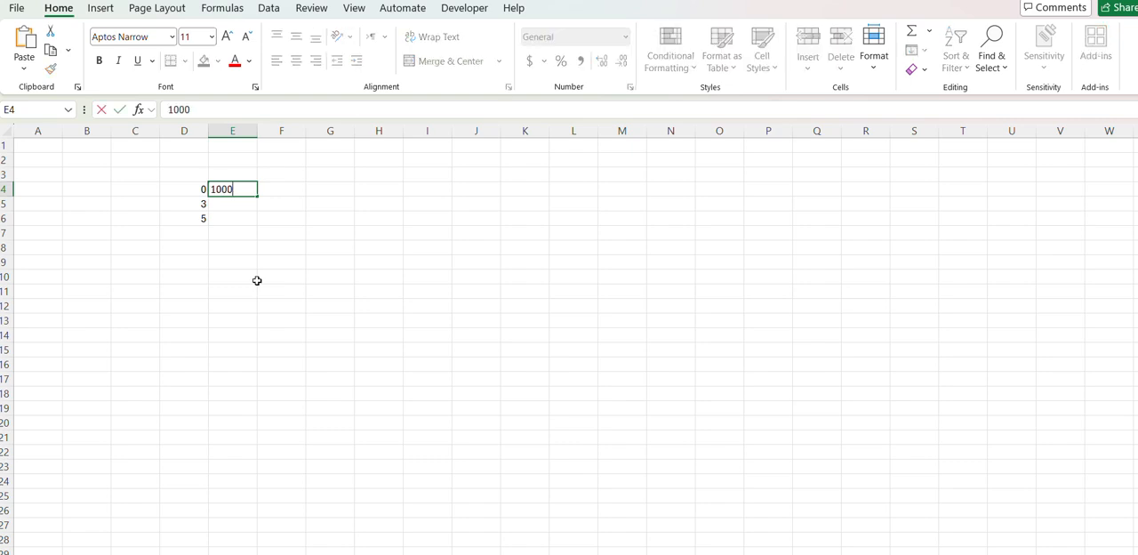
pyautogui.write('00')
pyautogui.press('Return')
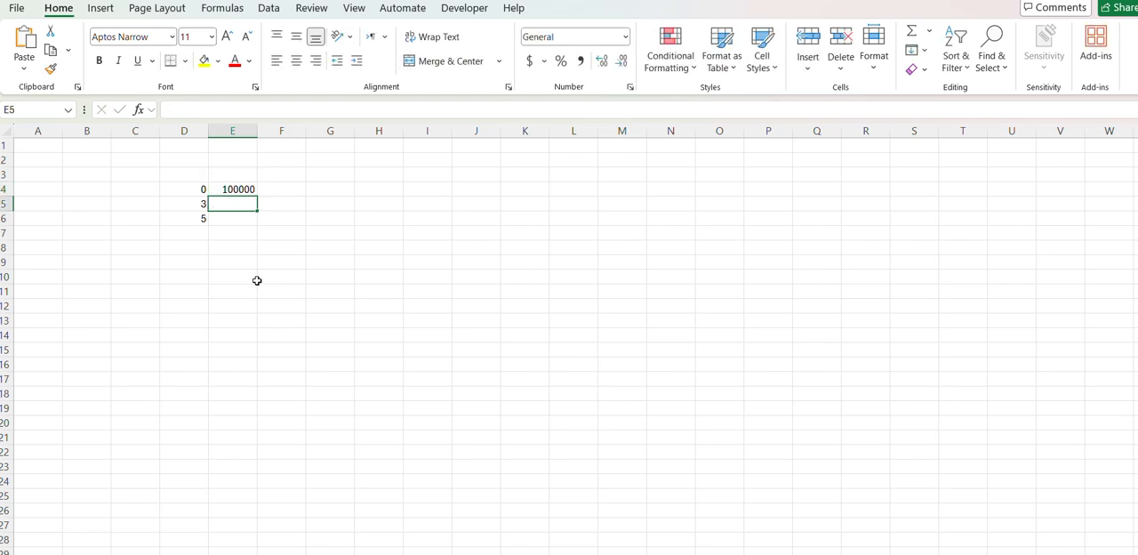
pyautogui.press('F2')
pyautogui.write('20000')
pyautogui.hotkey('ctrl', 'Return')
pyautogui.press('F2')
pyautogui.write('0')
pyautogui.press('Return')
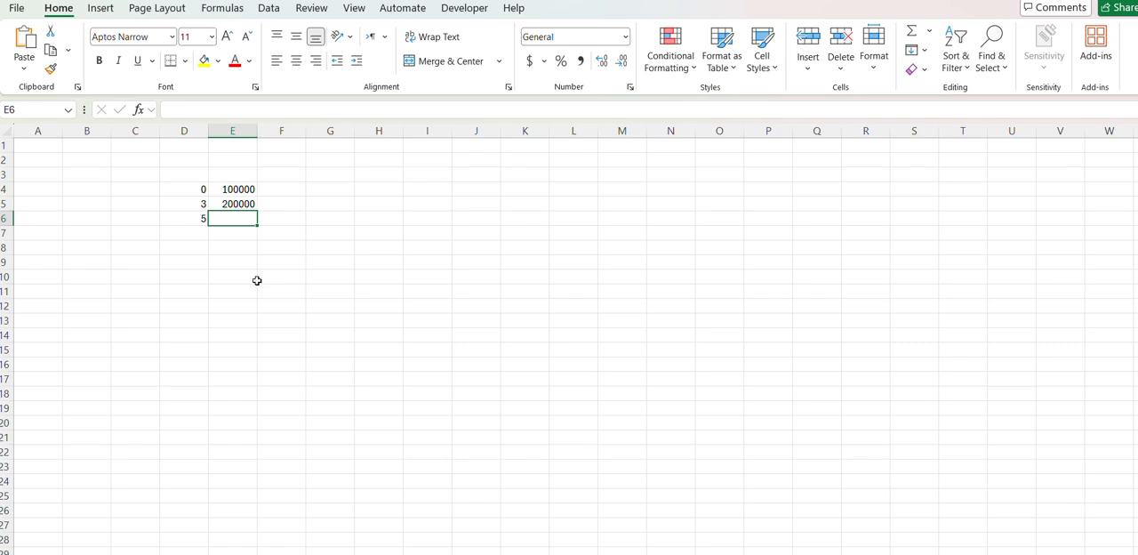
pyautogui.write('300000')
pyautogui.hotkey('ctrl', 'Return')
# - Format E4:E6 with thousands separators and no decimal places
pyautogui.hotkey('ctrl', 'Up')
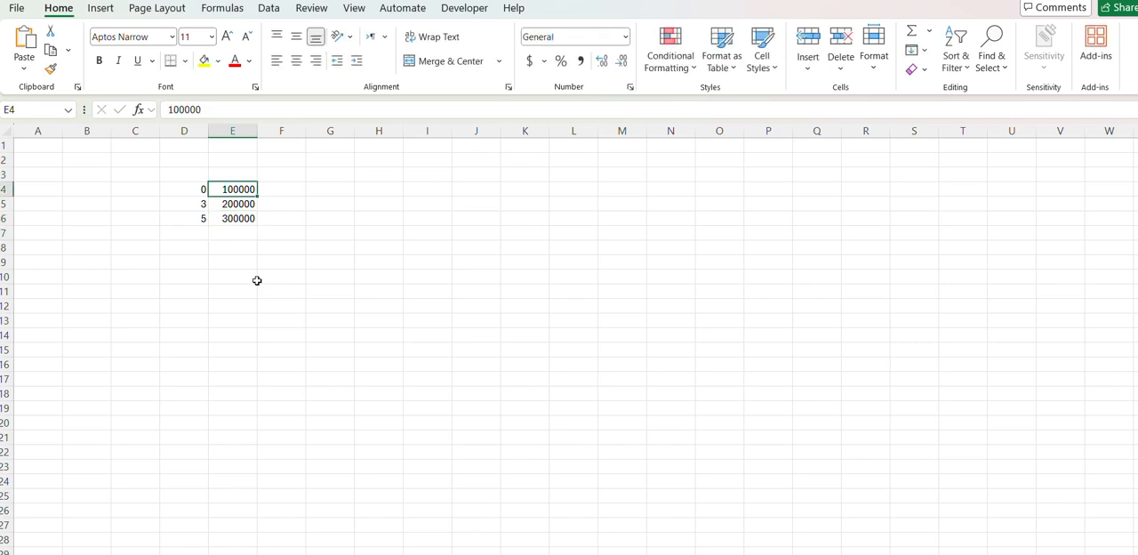
pyautogui.hotkey('ctrl', 'shift', 'Down')
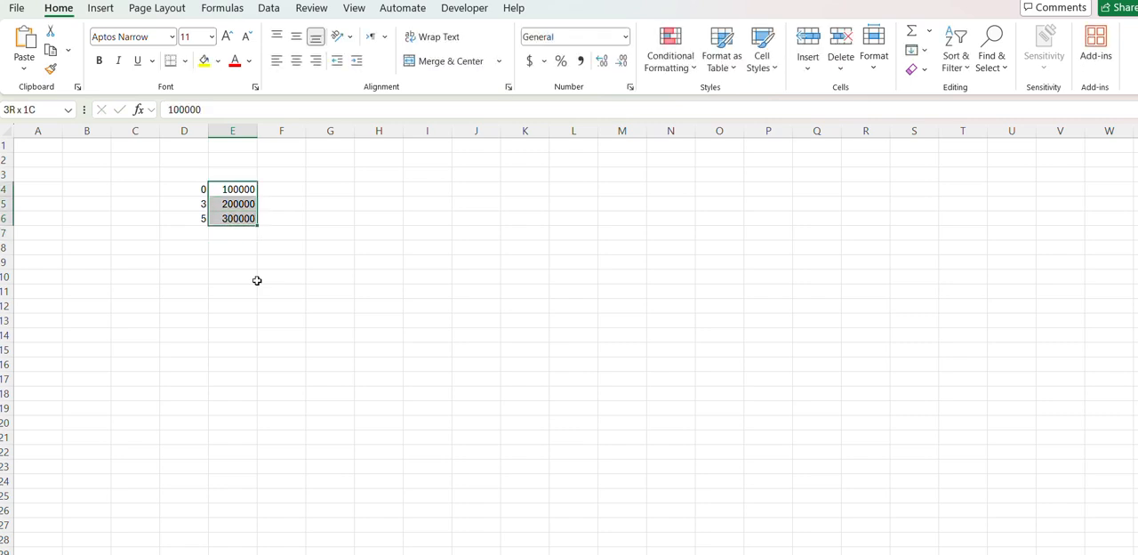
pyautogui.click(581, 61)
pyautogui.click(621, 60)
pyautogui.click(622, 61)
pyautogui.click(197, 171)
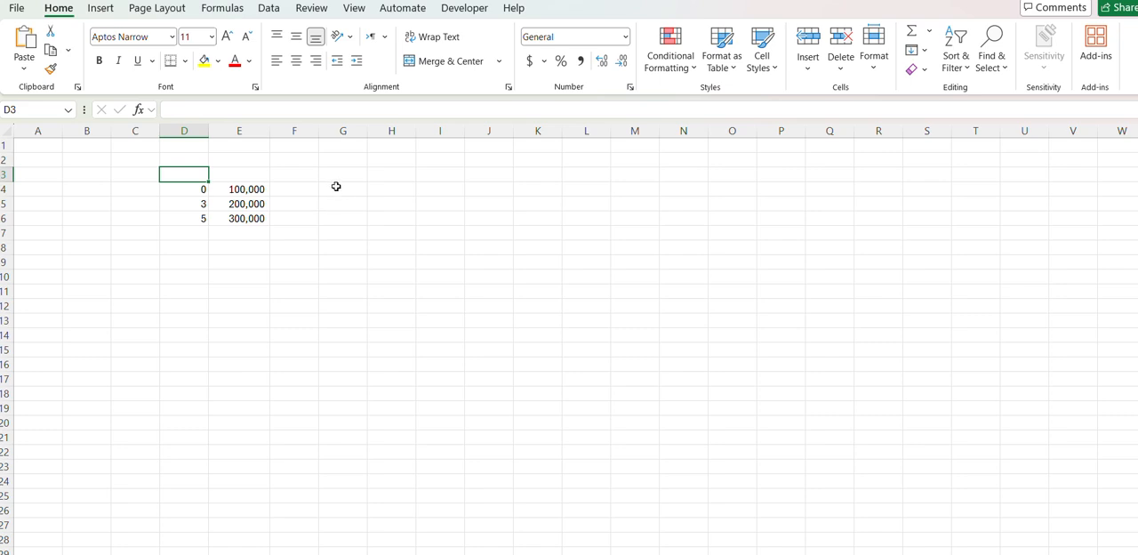
# - Copy the numbers in D4:D6 to G4:G6 to start a second table
pyautogui.moveTo(183, 186); pyautogui.dragTo(185, 223)
pyautogui.hotkey('ctrl', 'v')
pyautogui.hotkey('ctrl', 'c')
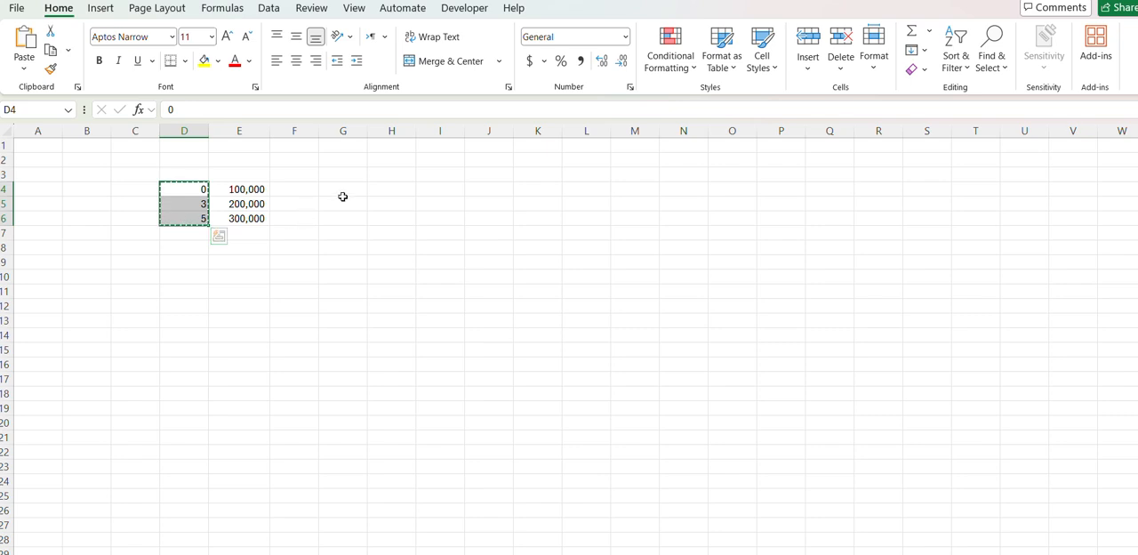
pyautogui.click(349, 188)
pyautogui.hotkey('ctrl', 'v')
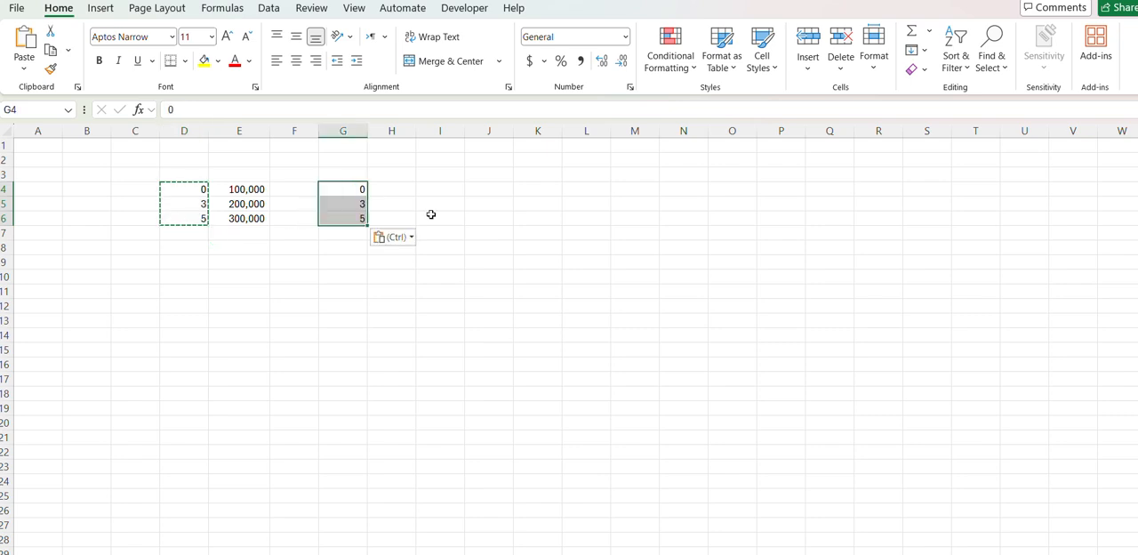
# - Enter 200000, 300000 and 500000 in cells H4, H5 and H6 of the second table
pyautogui.click(388, 188)
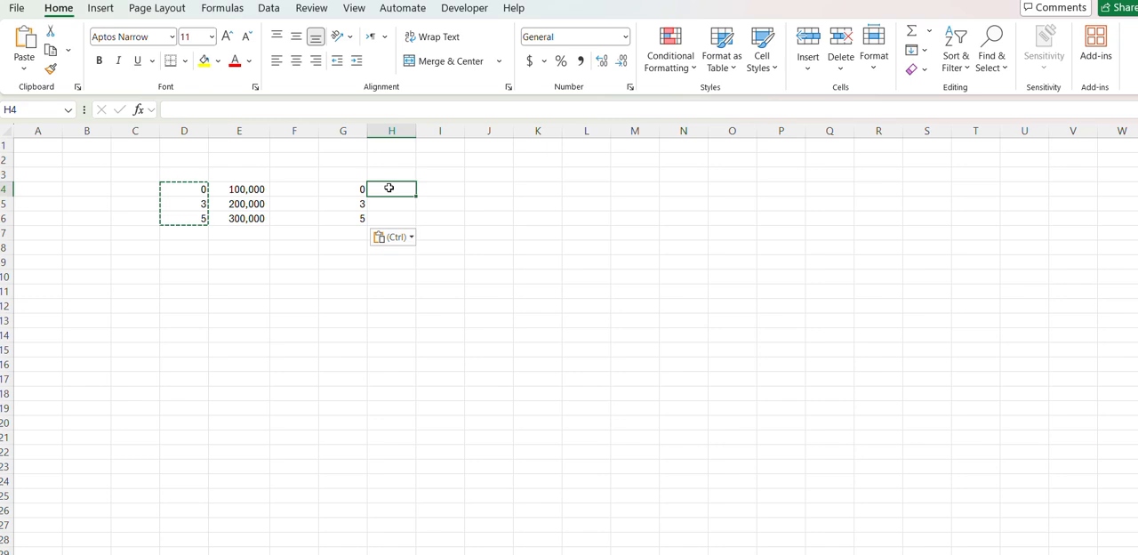
pyautogui.write('200000')
pyautogui.press('Return')
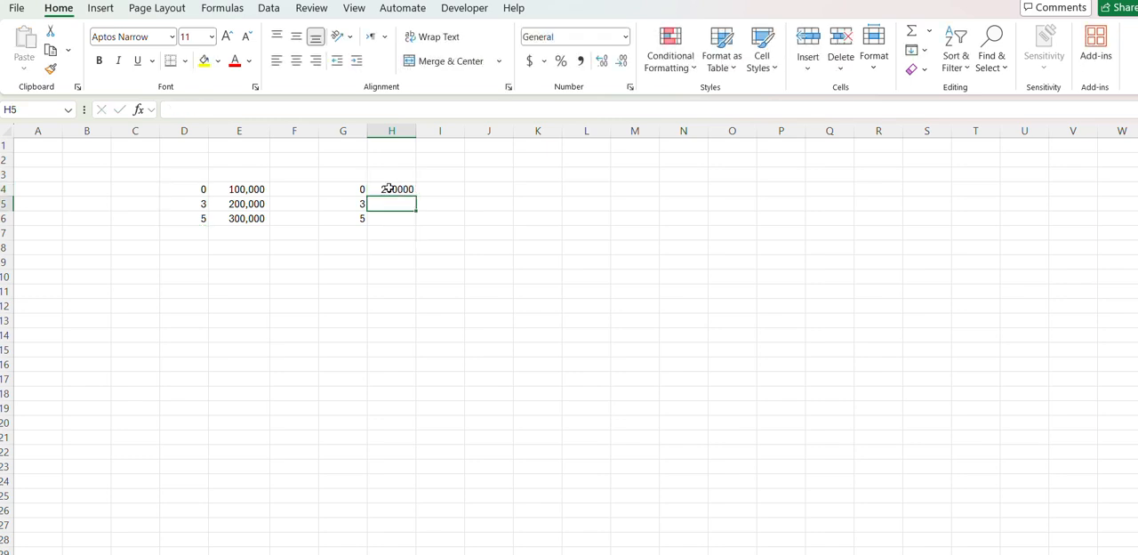
pyautogui.write('300000')
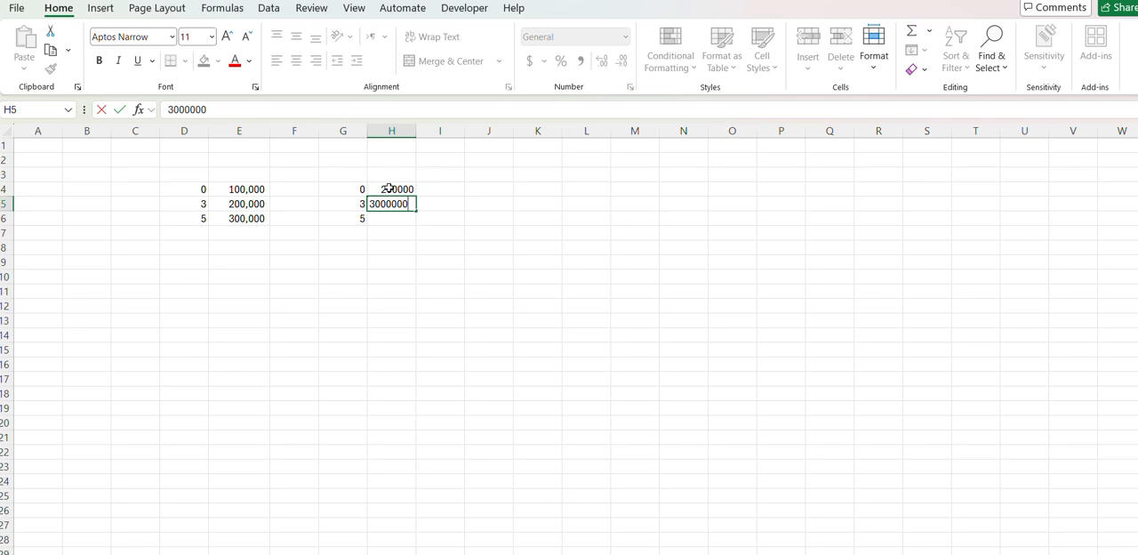
pyautogui.press('Return')
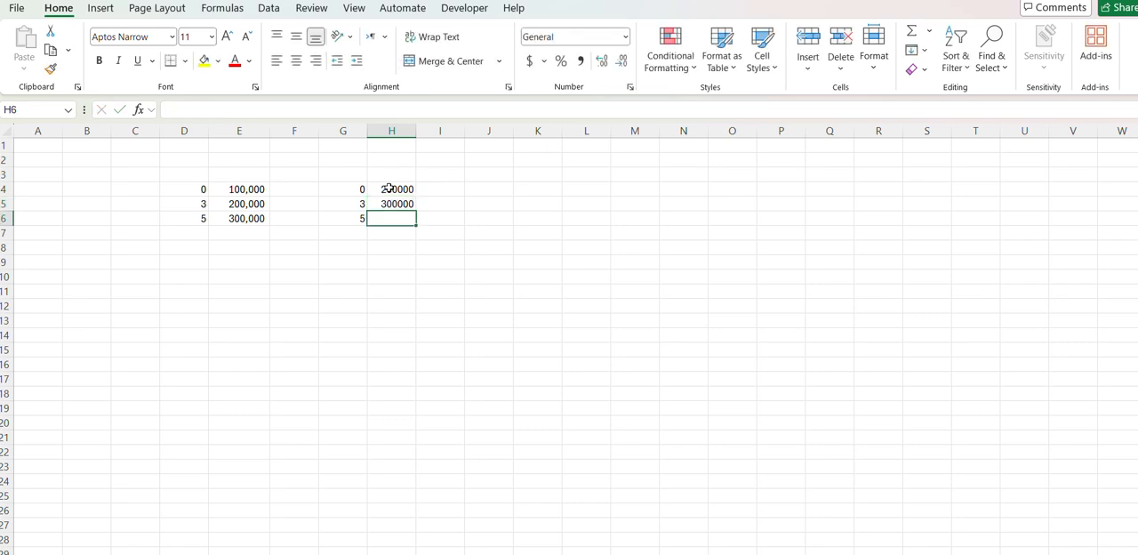
pyautogui.write('500000')
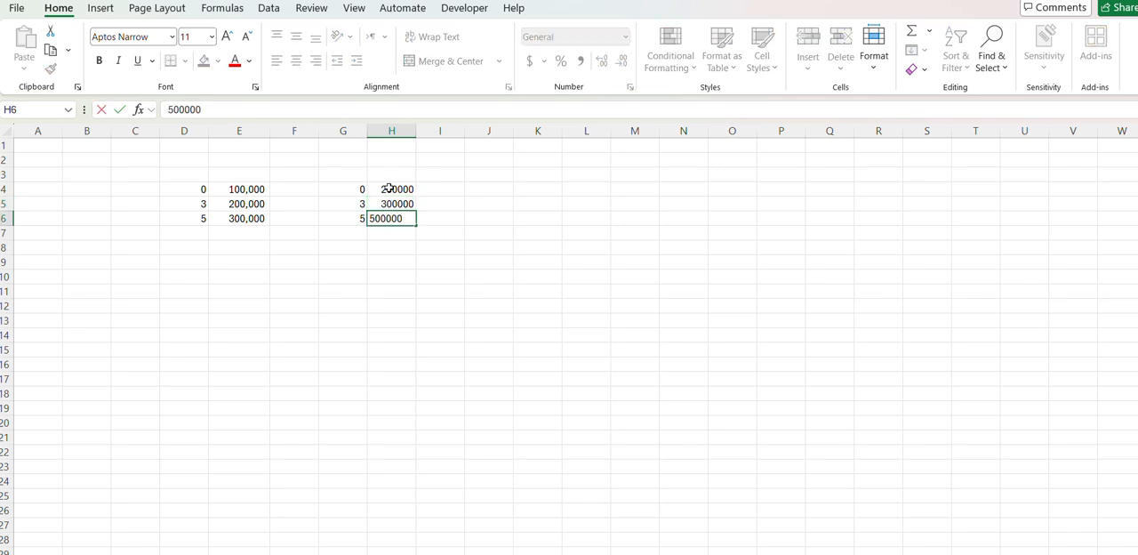
pyautogui.press('Return')
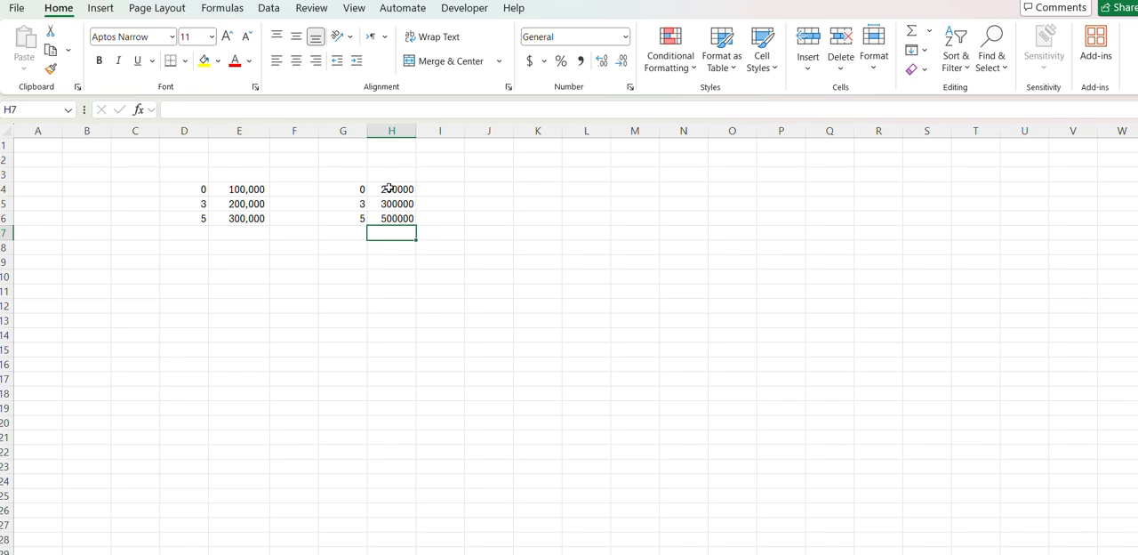
# - Format H4:H6 with thousands separators and no decimal places
pyautogui.press('Up')
pyautogui.hotkey('ctrl', 'shift', 'Up')
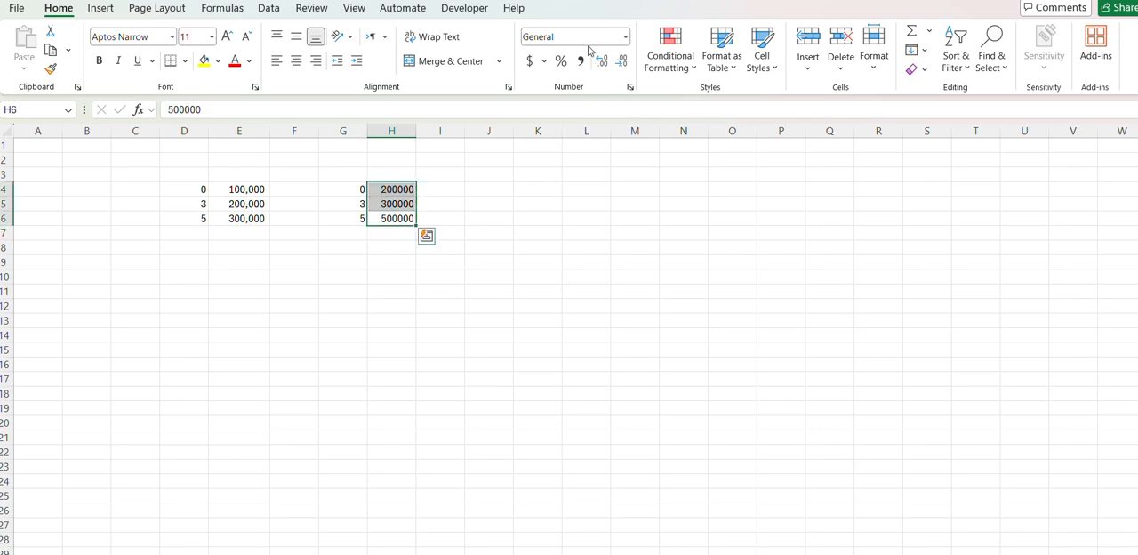
pyautogui.click(581, 61)
pyautogui.click(622, 61)
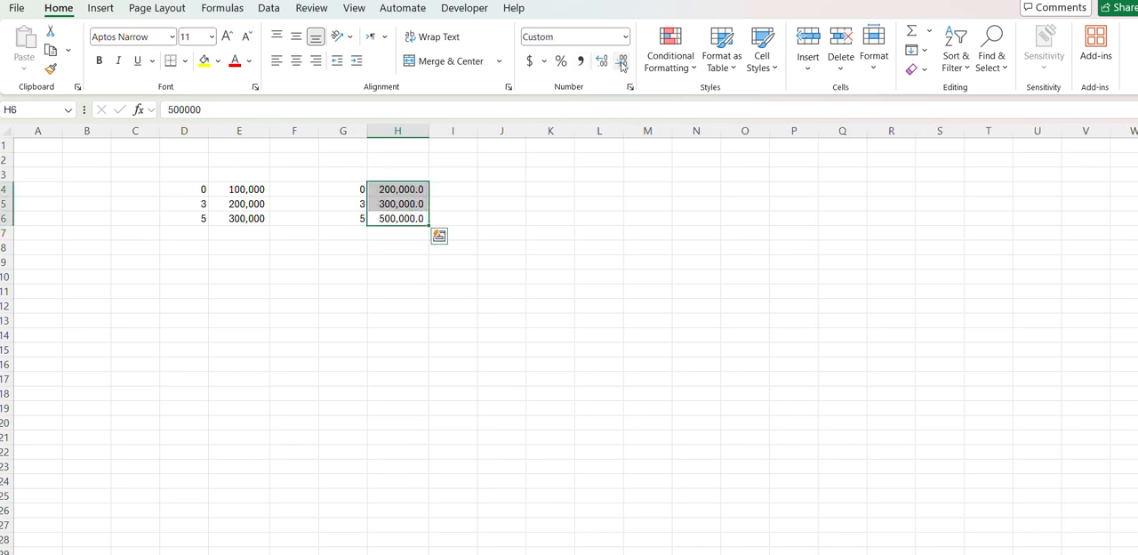
pyautogui.click(622, 61)
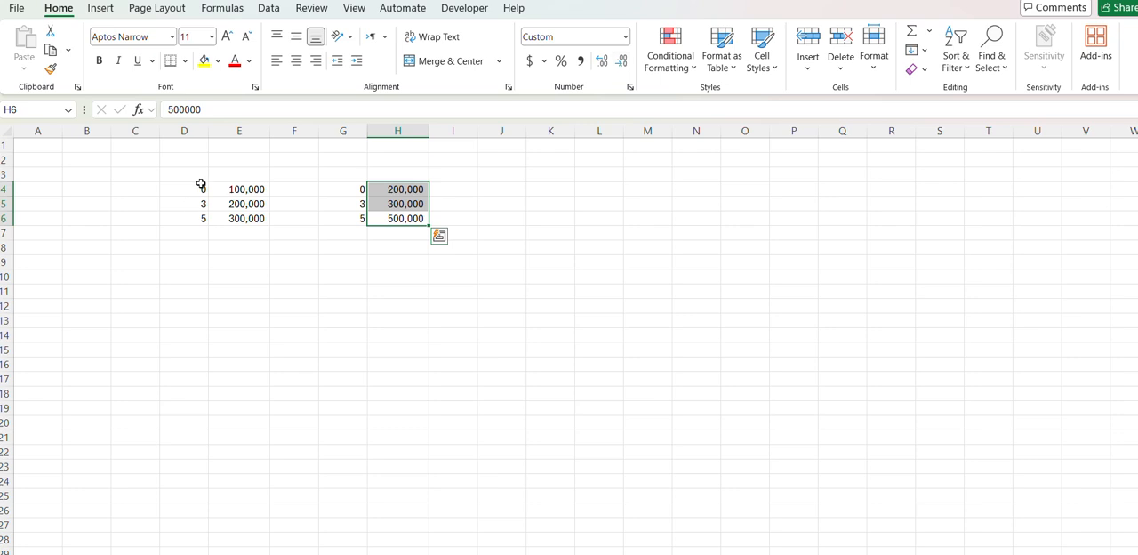
pyautogui.moveTo(197, 188); pyautogui.dragTo(235, 223)
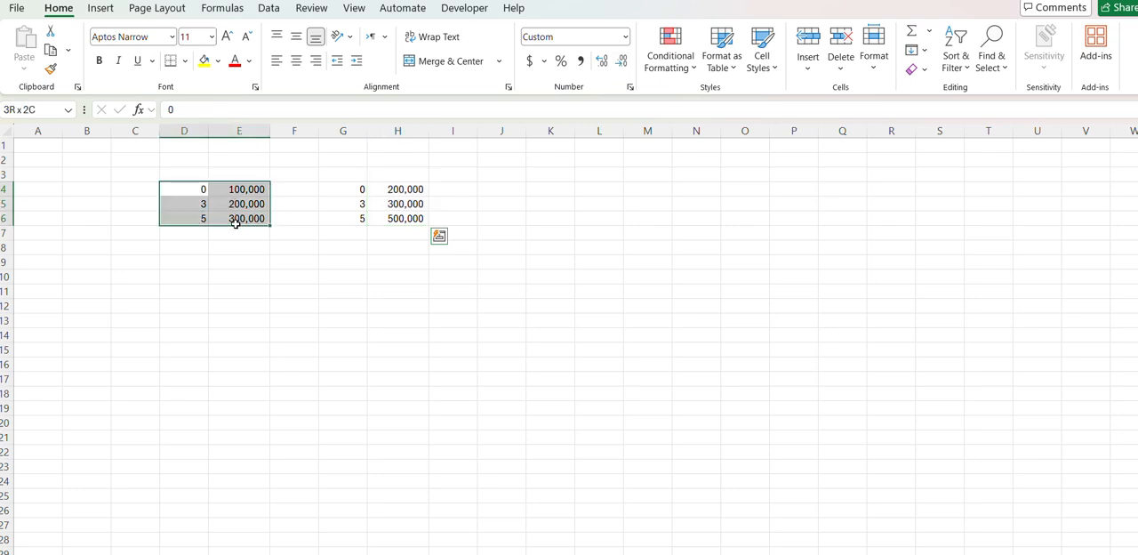
pyautogui.moveTo(330, 189); pyautogui.dragTo(402, 226)
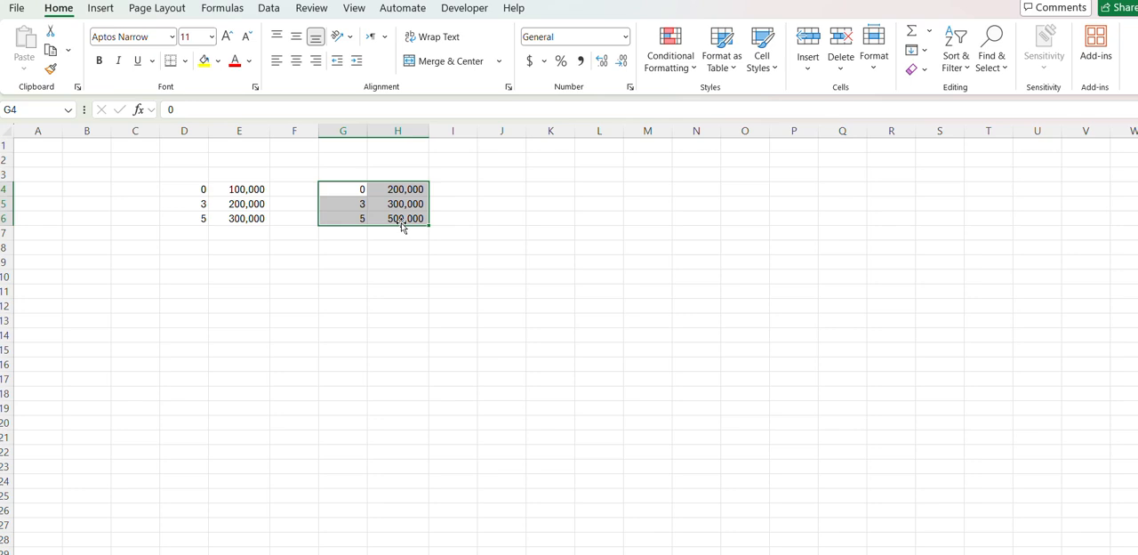
# - Fill D10 with yellow and add the headings "Juara Ke-" in D9 and "Hadiah" in E9
pyautogui.click(181, 278)
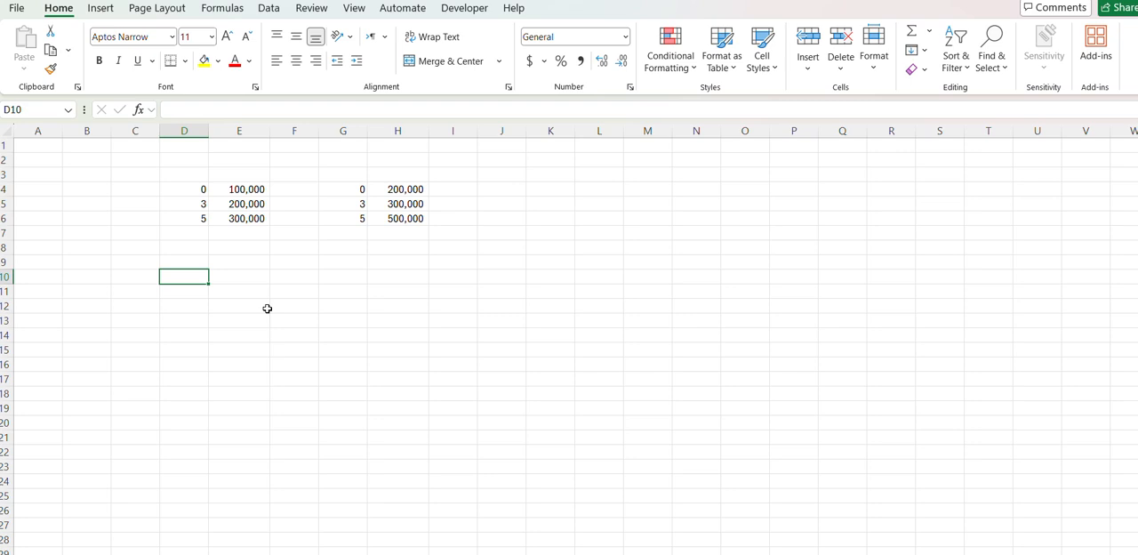
pyautogui.click(204, 61)
pyautogui.click(231, 266)
pyautogui.press('Left')
pyautogui.press('F2')
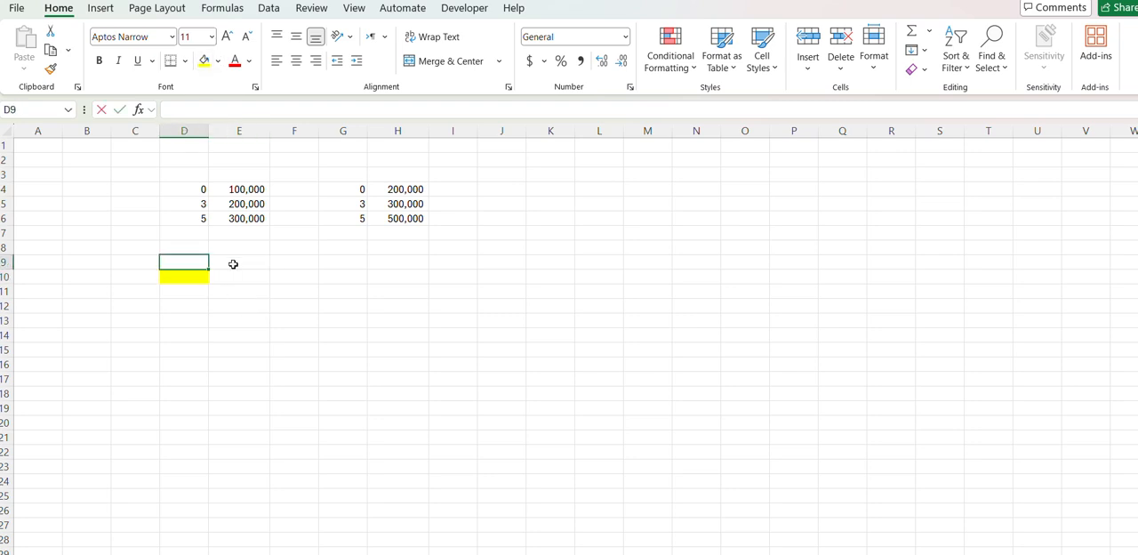
pyautogui.write('Juara Ke-')
pyautogui.click(233, 264)
pyautogui.write('Hadi')
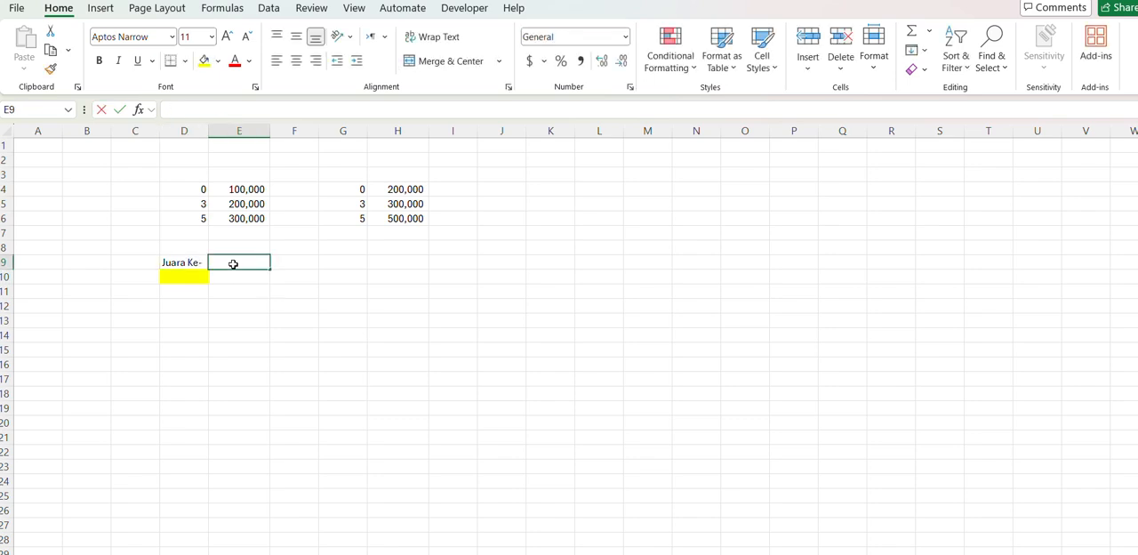
pyautogui.write('ah')
pyautogui.press('Return')
pyautogui.press('Return')
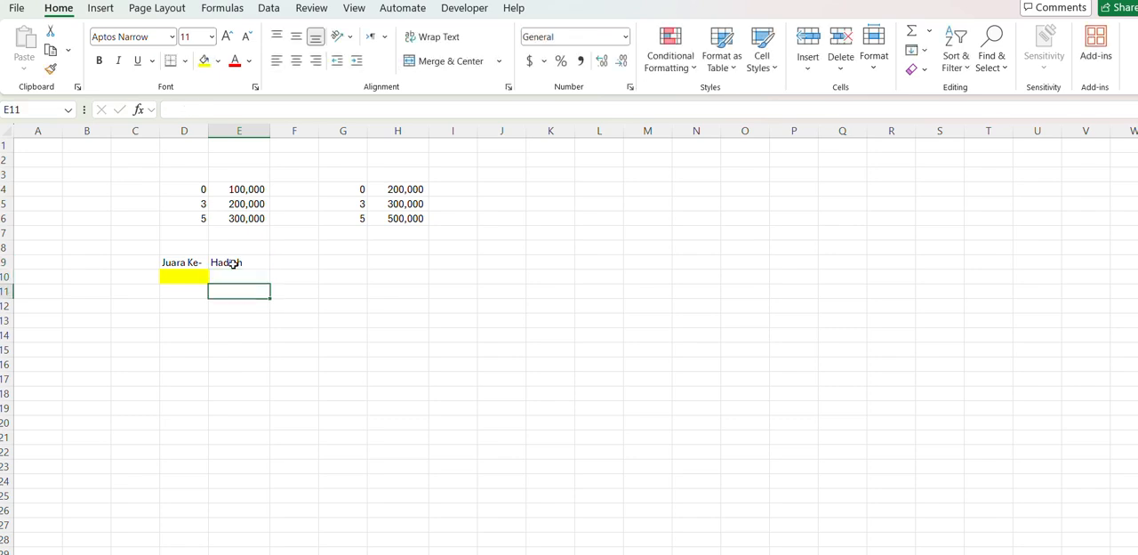
# - Enter 1 in D10 and 100000 in E10 as a sample placing and prize
pyautogui.press('Up')
pyautogui.press('Left')
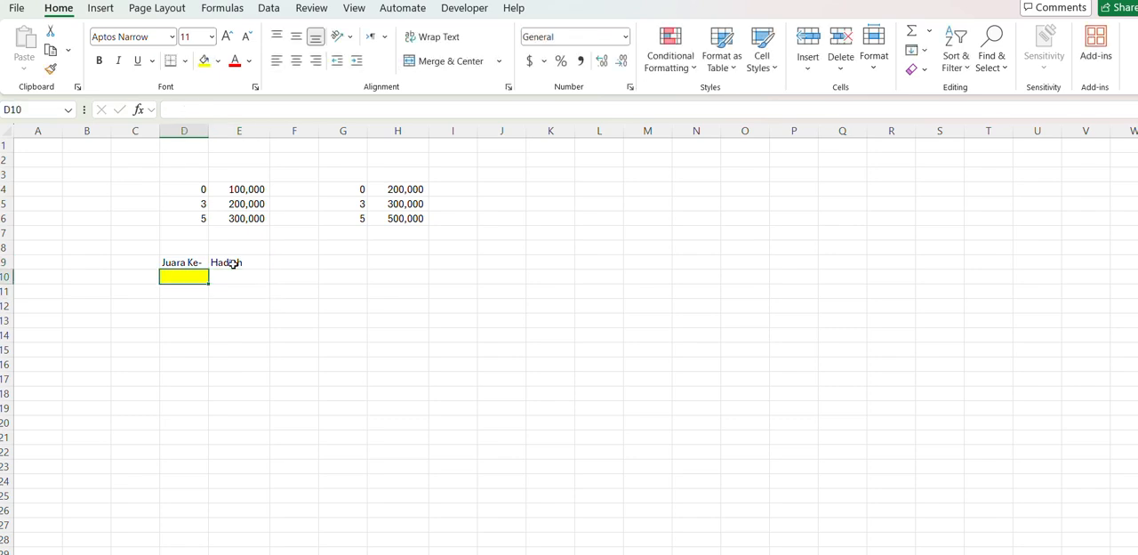
pyautogui.write('1')
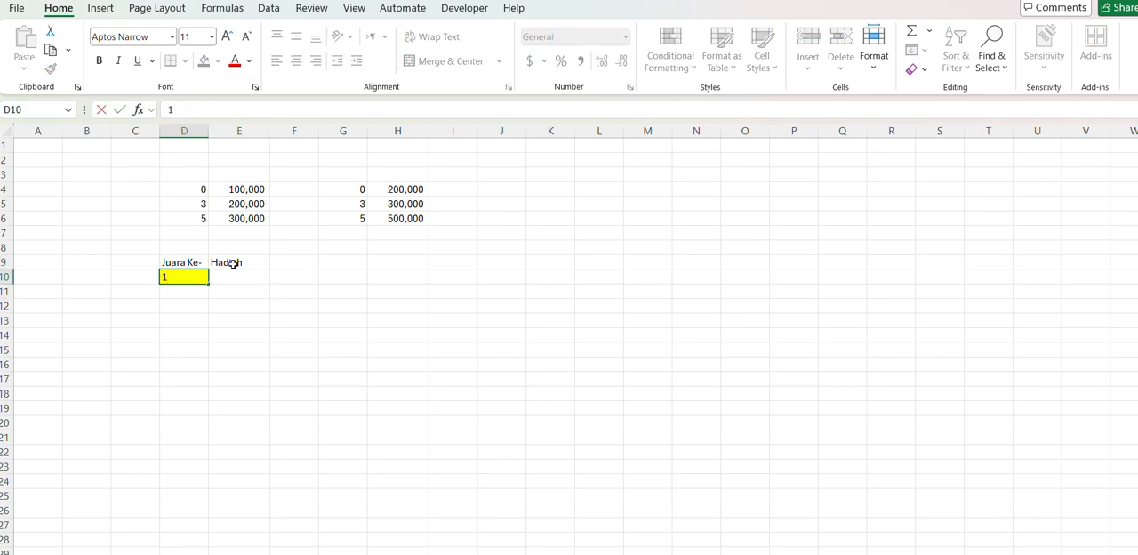
pyautogui.press('Tab')
pyautogui.write('100000')
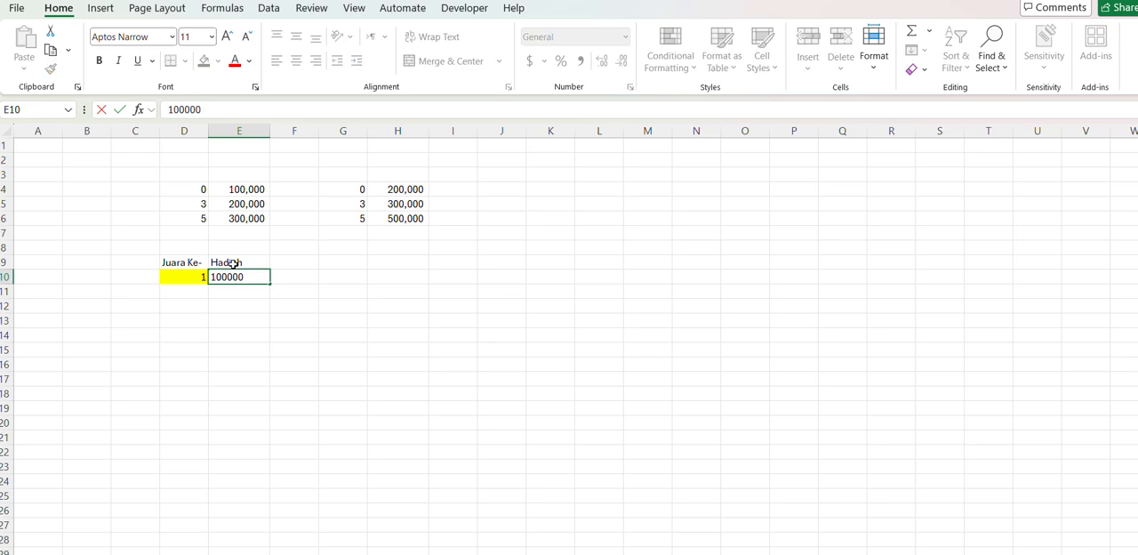
pyautogui.hotkey('ctrl', 'Return')
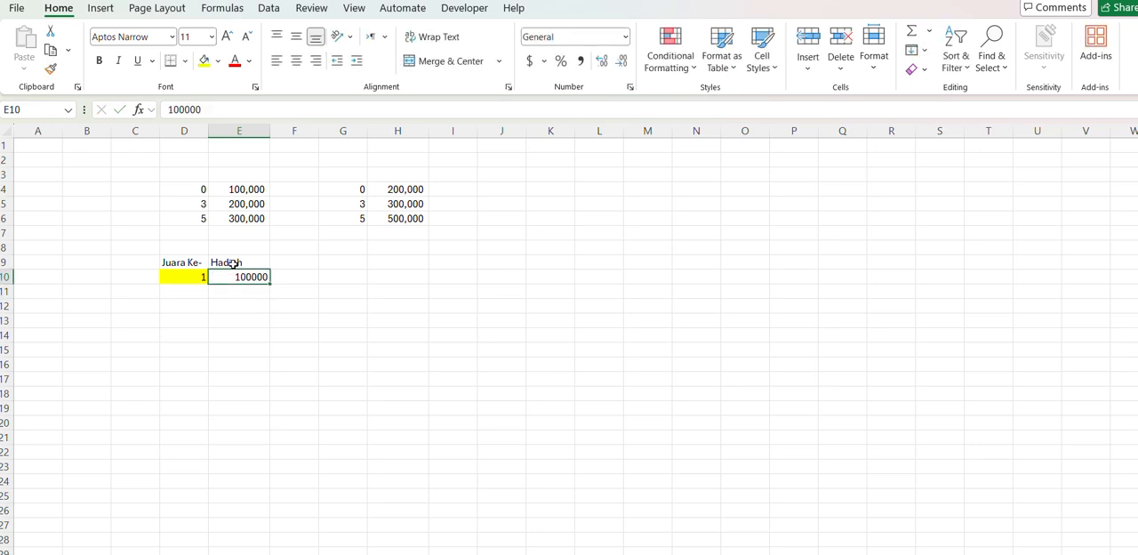
# - Format the prize in E10 with a thousands separator and no decimal places
pyautogui.click(579, 62)
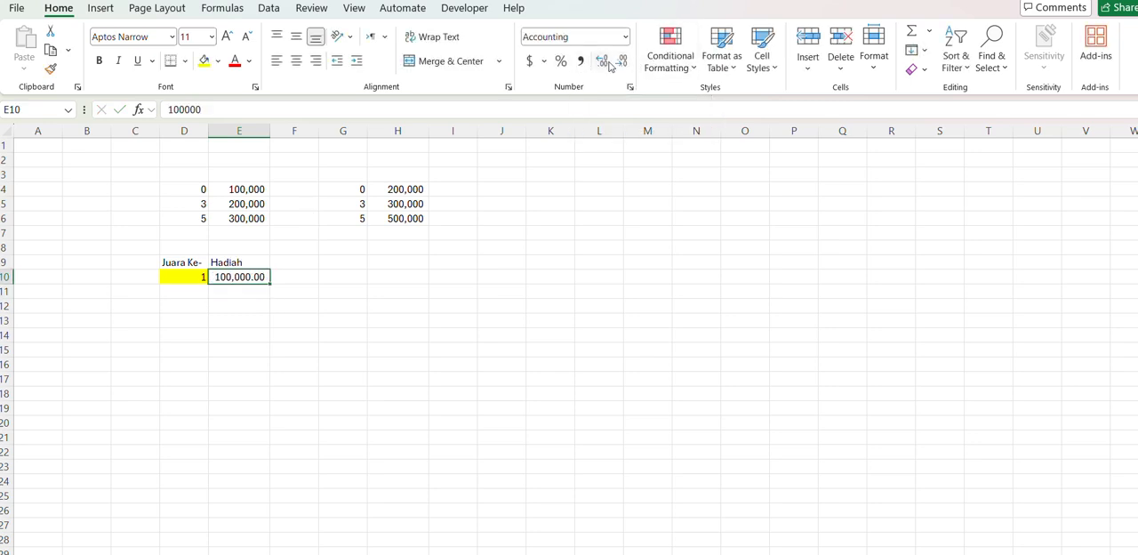
pyautogui.click(623, 64)
pyautogui.click(622, 64)
# - Change the sample placing in D10 to 4 and the prize in E10 to 200000
pyautogui.click(178, 275)
pyautogui.write('4')
pyautogui.press('Tab')
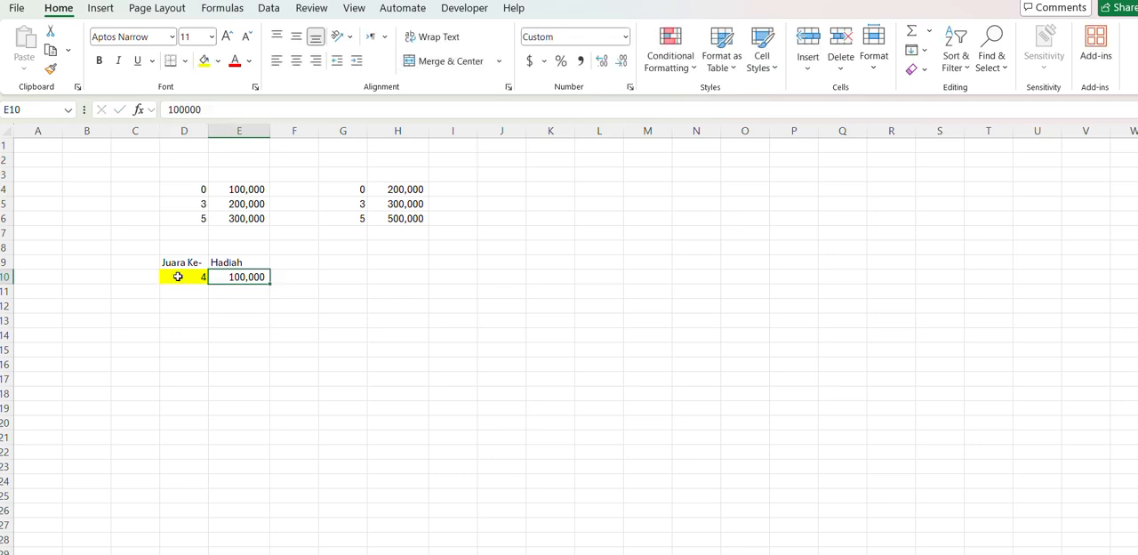
pyautogui.write('200000')
pyautogui.press('Return')
# - Replace the value in E10 with the formula =LOOKUP(D10,D4:E6) to look up the prize in the first table
pyautogui.click(178, 276)
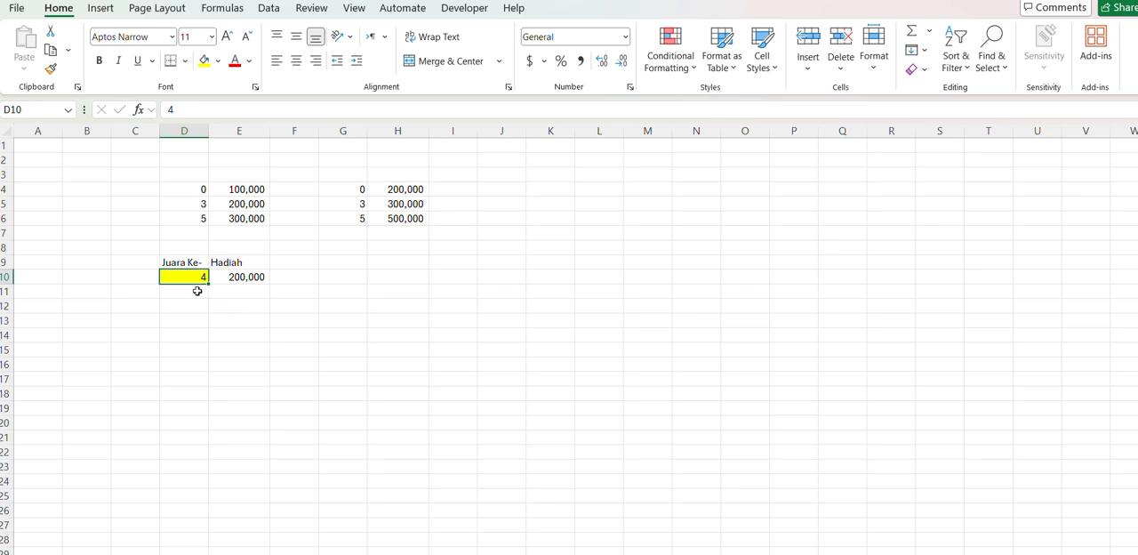
pyautogui.press('Right')
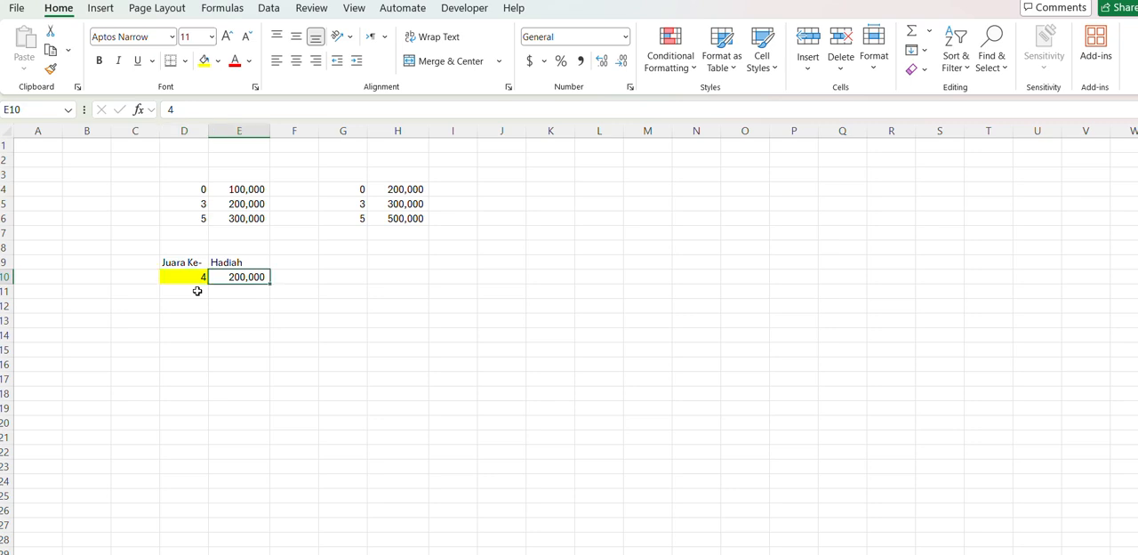
pyautogui.press('Delete')
pyautogui.write('=loo')
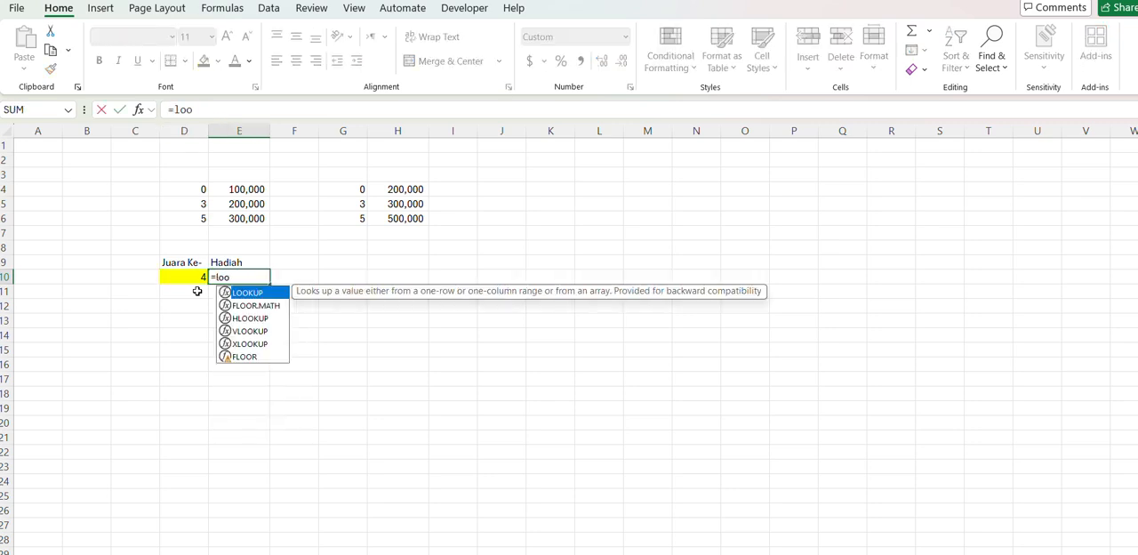
pyautogui.press('Tab')
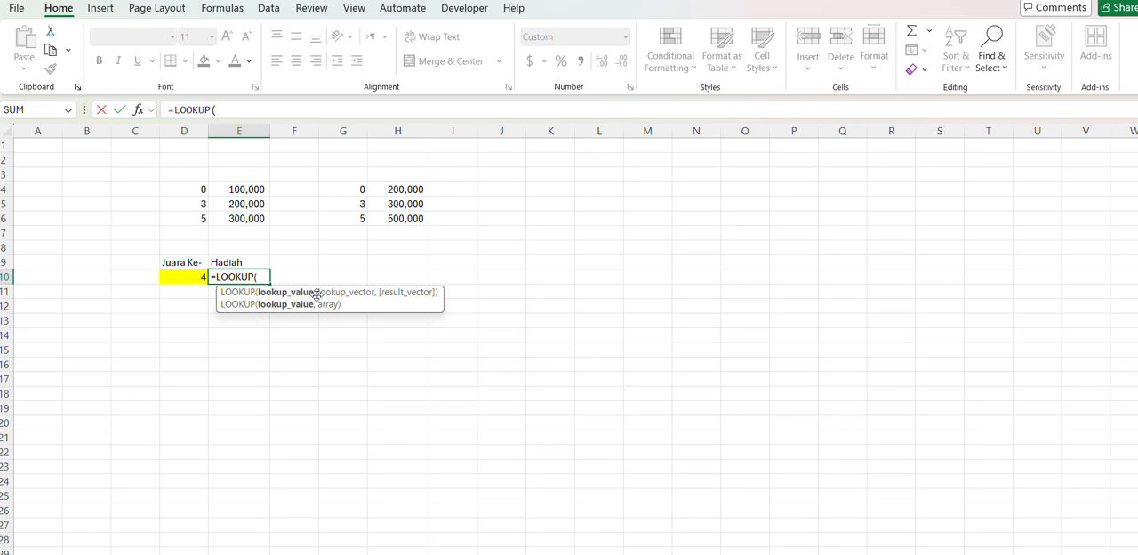
pyautogui.click(180, 278)
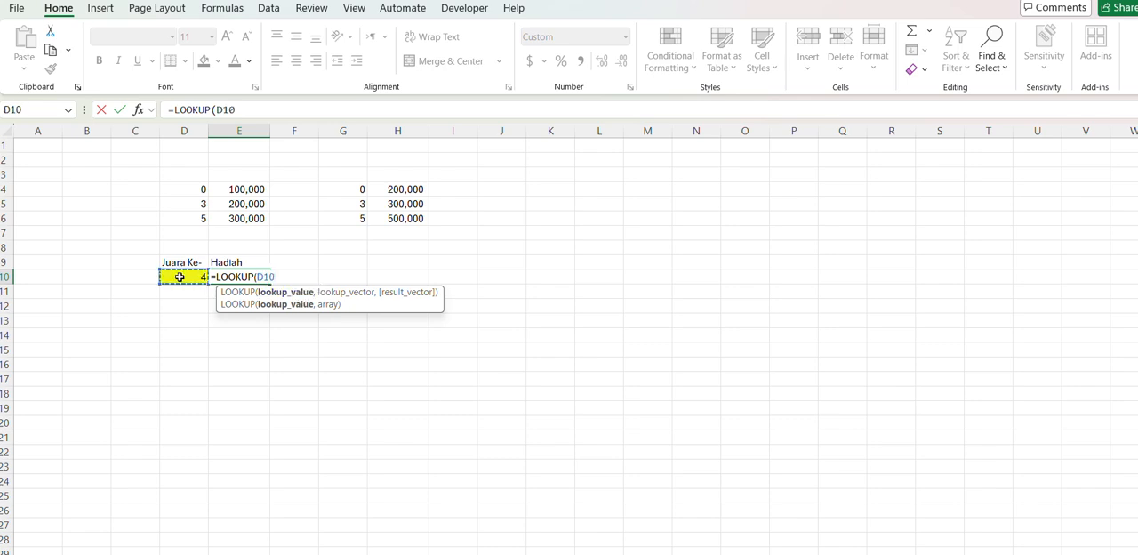
pyautogui.moveTo(194, 185); pyautogui.dragTo(237, 227)
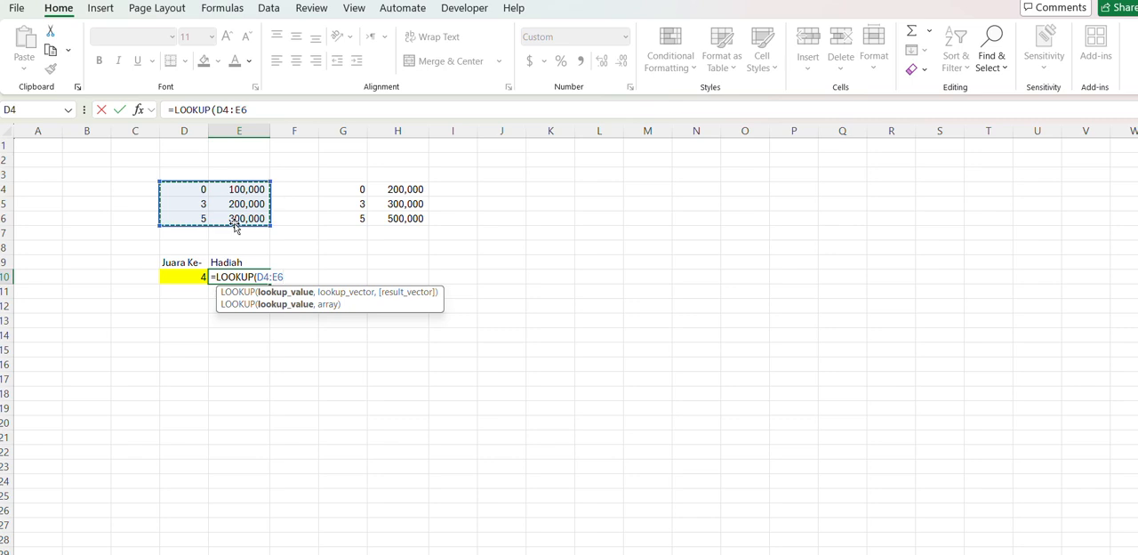
pyautogui.press('Return')
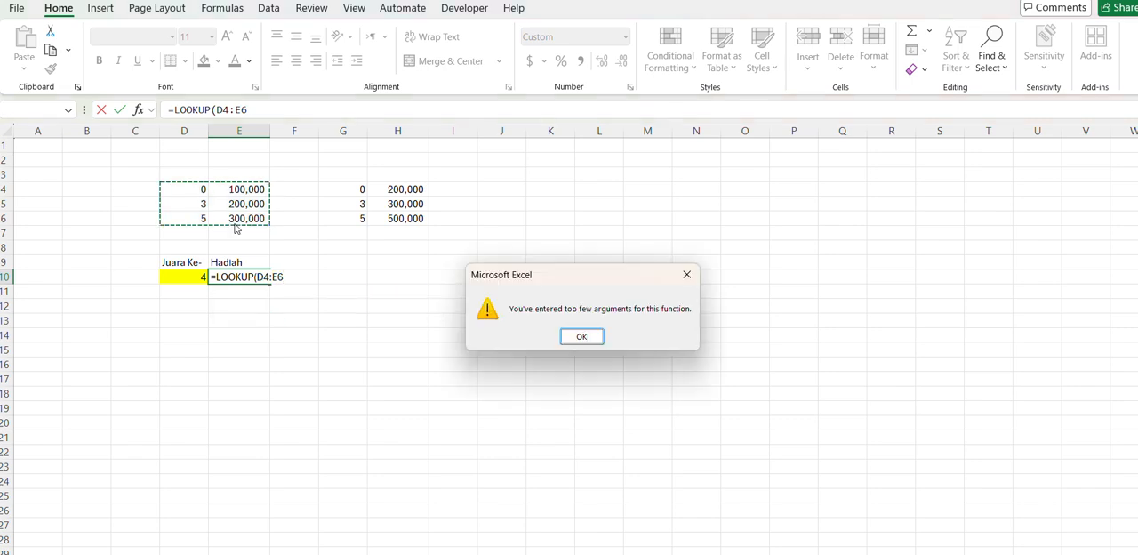
pyautogui.press('Return')
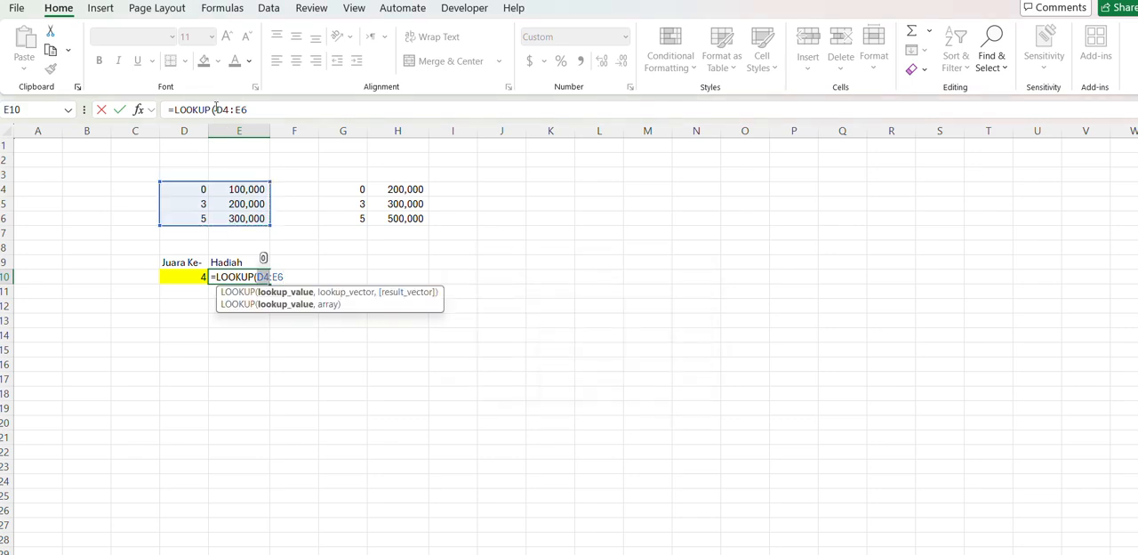
pyautogui.click(180, 276)
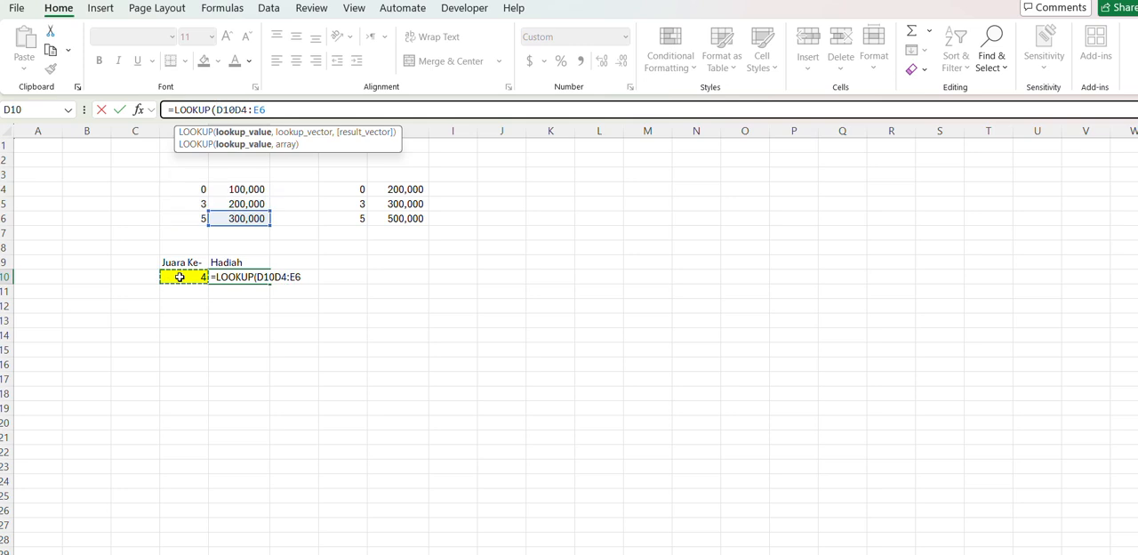
pyautogui.write(',')
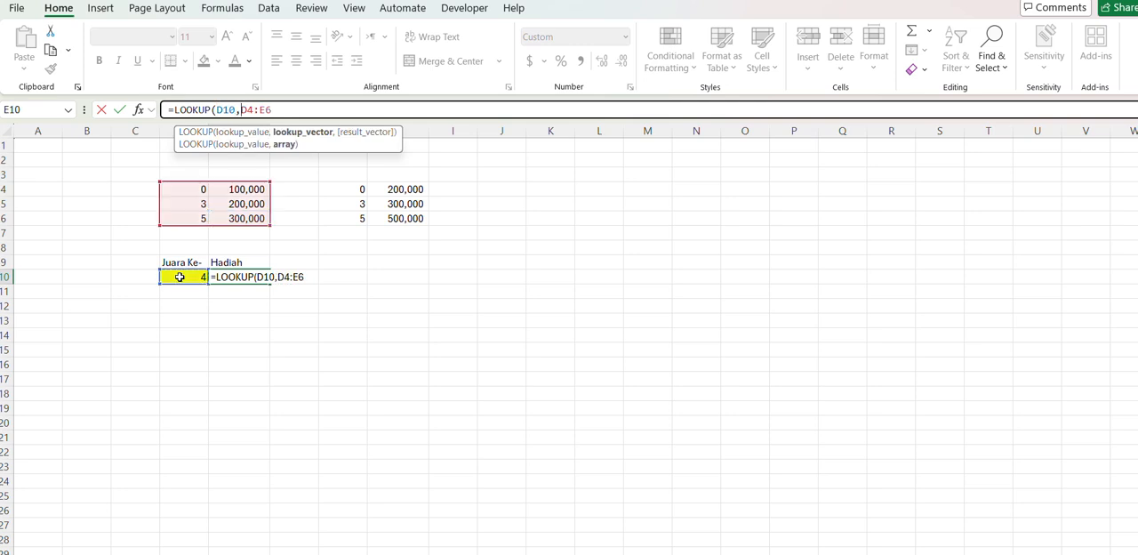
pyautogui.press('Return')
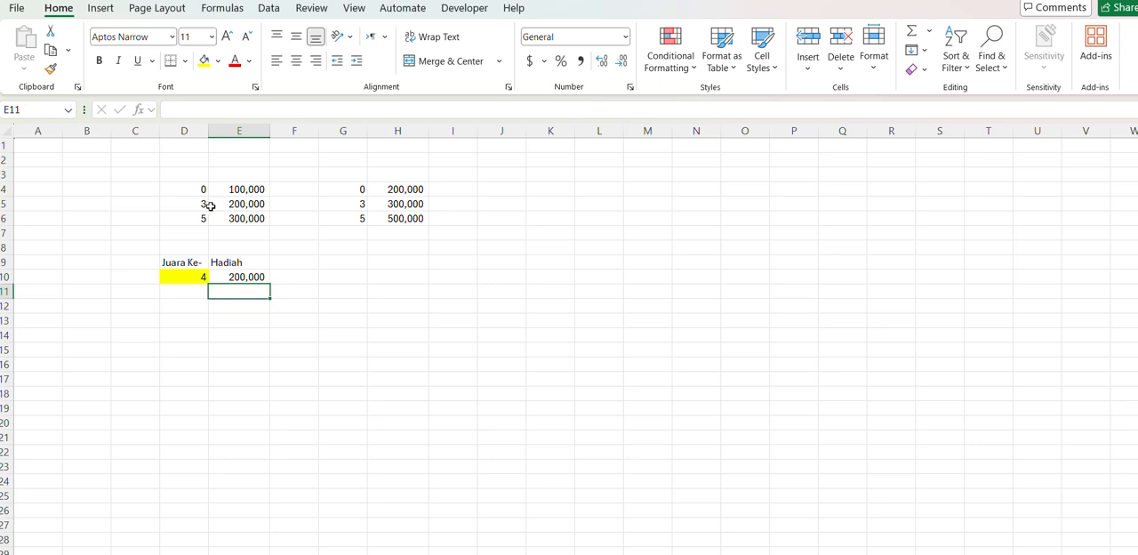
# - Test the lookup formula by entering 3 and 5 in turn as the placing in D10
pyautogui.click(176, 276)
pyautogui.write('3')
pyautogui.press('Return')
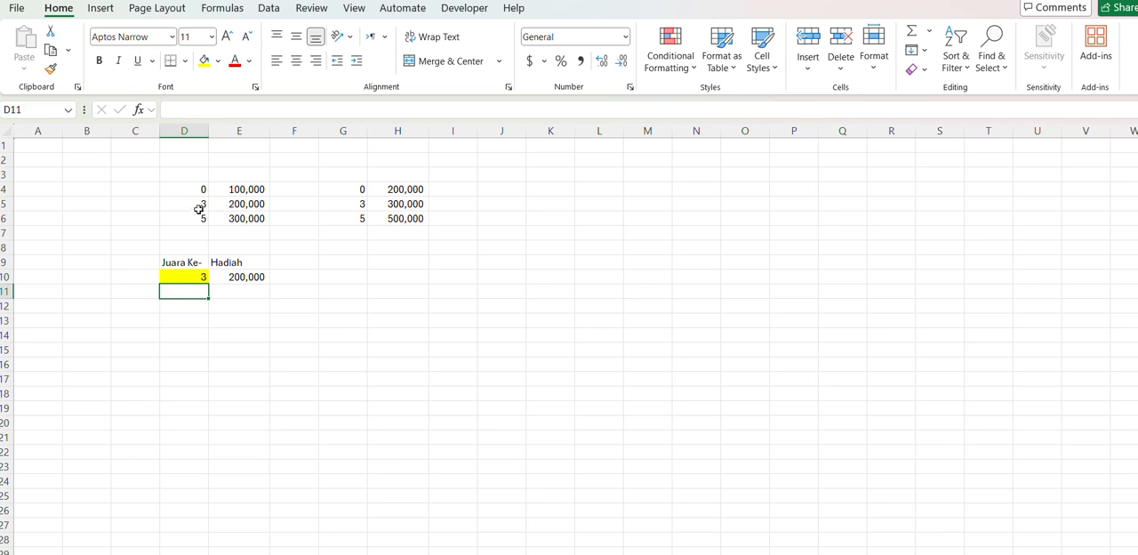
pyautogui.click(188, 276)
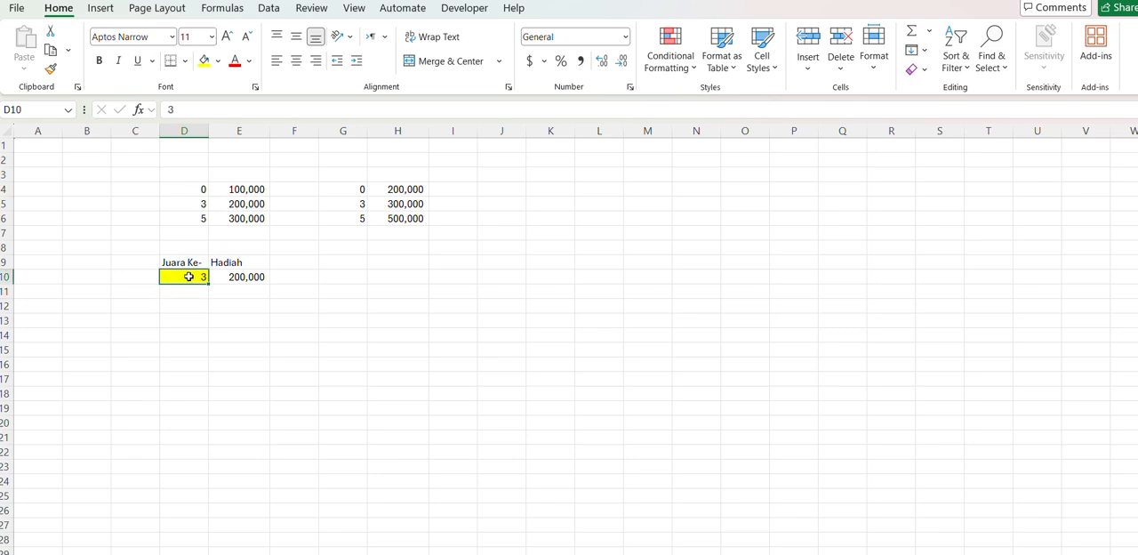
pyautogui.write('5')
pyautogui.press('Return')
pyautogui.click(188, 276)
pyautogui.press('Right')
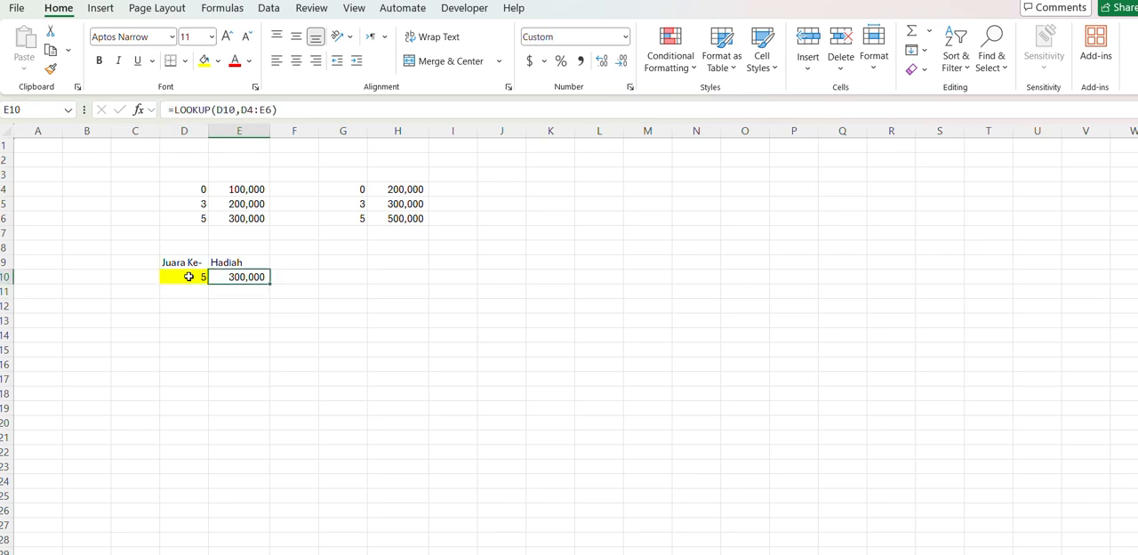
pyautogui.click(291, 272)
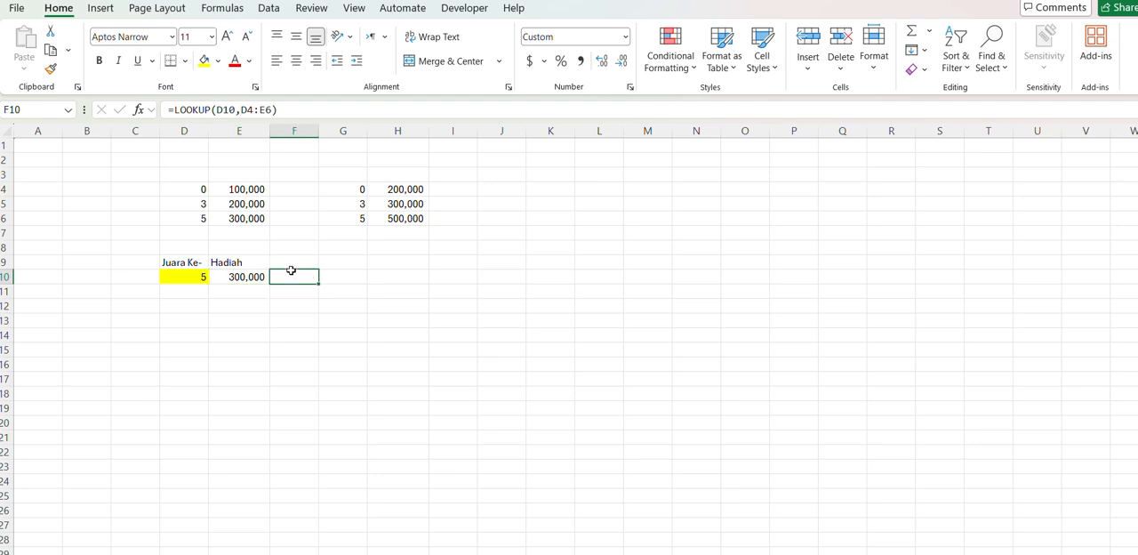
pyautogui.click(184, 190)
pyautogui.moveTo(185, 189); pyautogui.dragTo(248, 218)
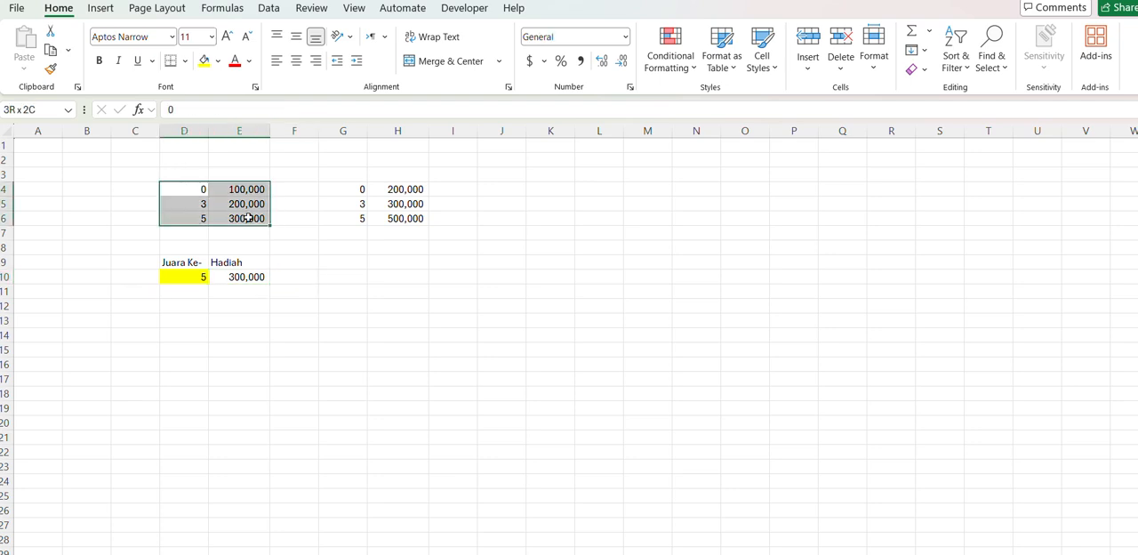
pyautogui.click(341, 187)
pyautogui.moveTo(341, 188); pyautogui.dragTo(376, 217)
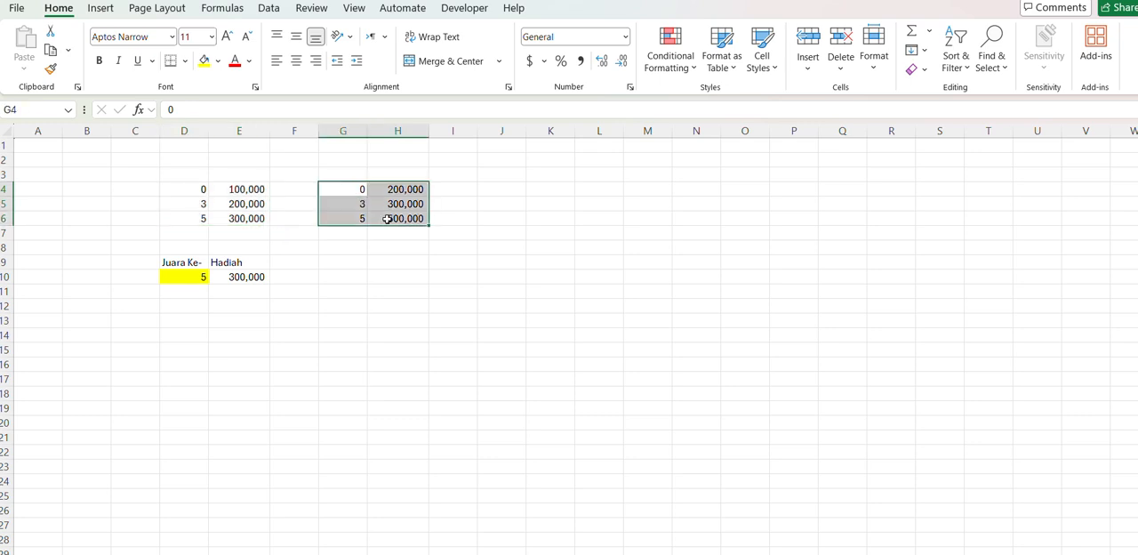
pyautogui.click(340, 284)
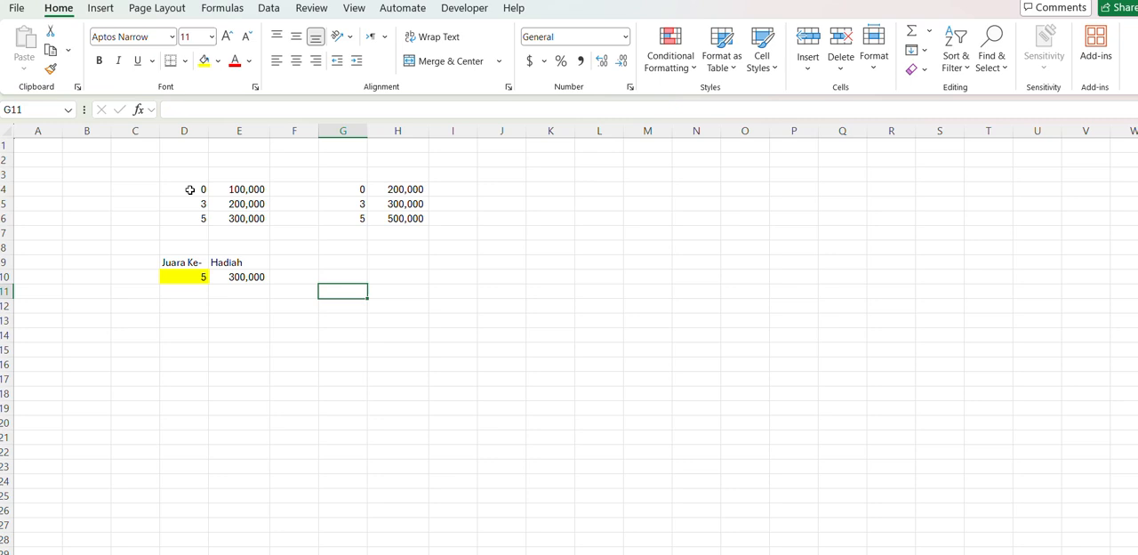
# - Name the first table's range D4:E6 "SD"
pyautogui.moveTo(189, 190); pyautogui.dragTo(232, 219)
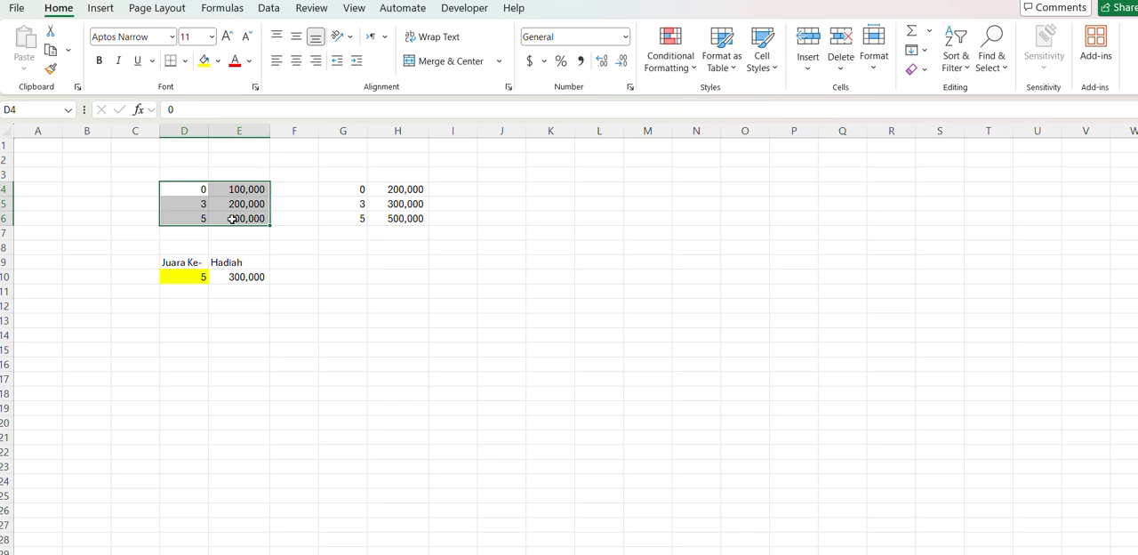
pyautogui.click(40, 109)
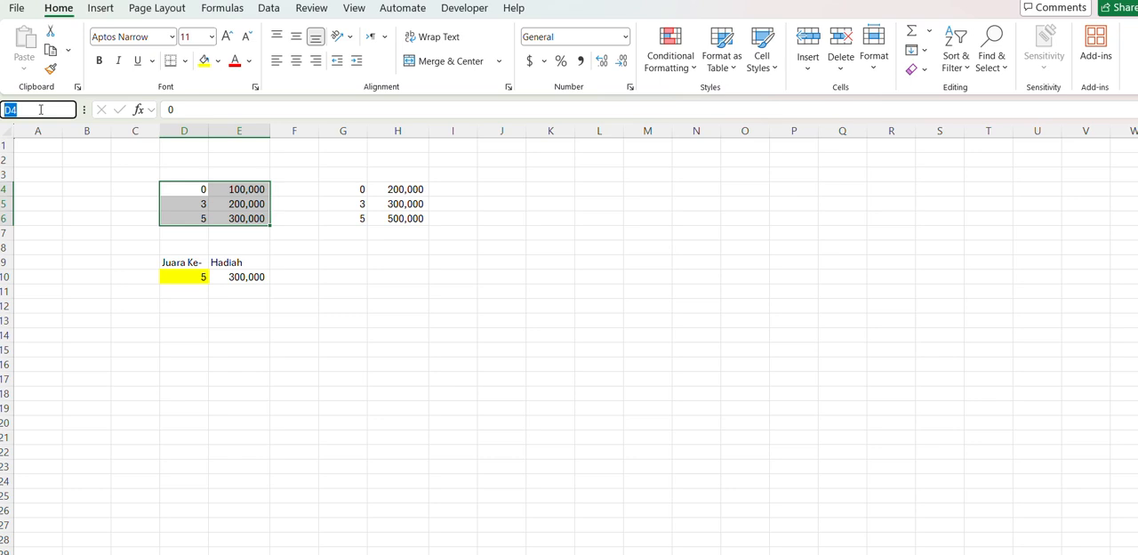
pyautogui.write('SD')
pyautogui.press('Return')
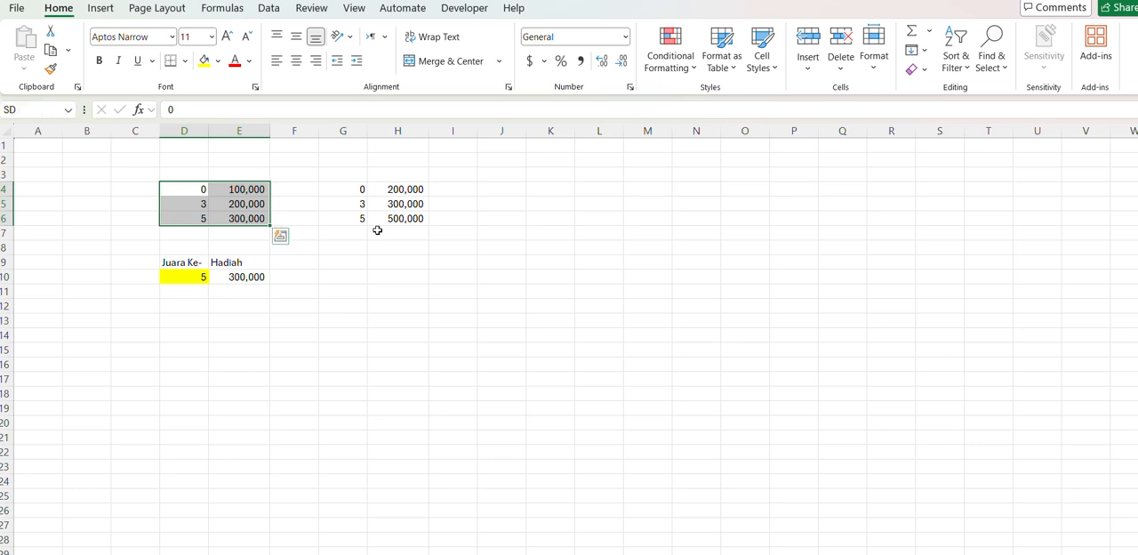
# - Name the second table's range G4:H6 "SMP"
pyautogui.click(348, 193)
pyautogui.moveTo(347, 193); pyautogui.dragTo(400, 217)
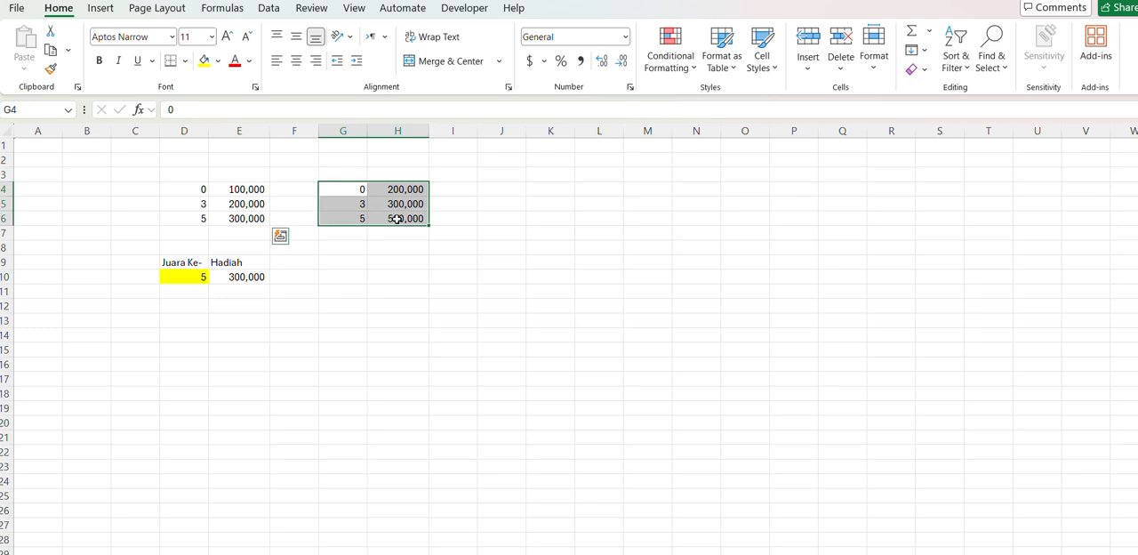
pyautogui.click(34, 111)
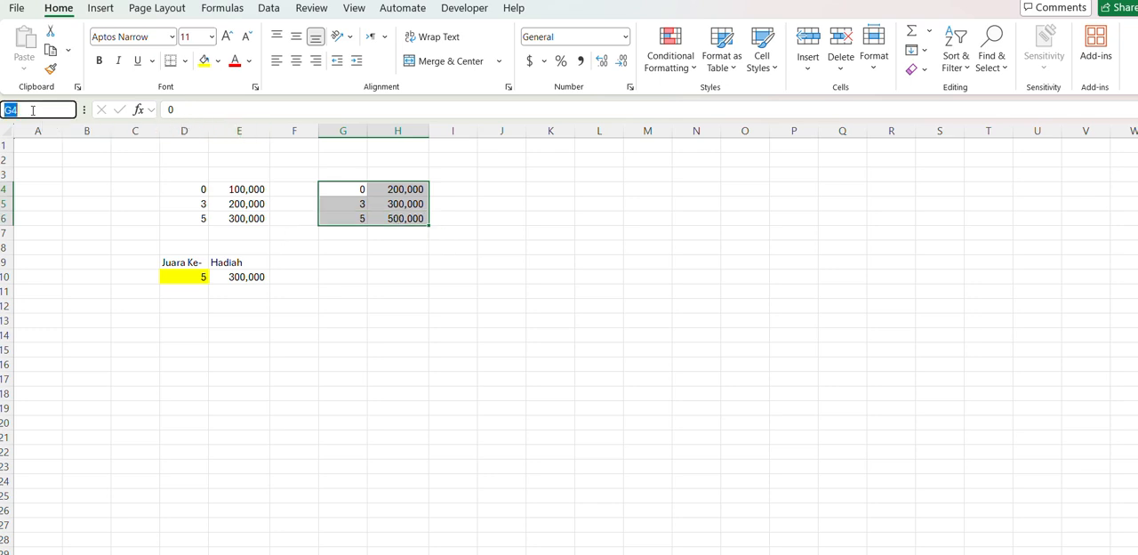
pyautogui.write('emp')
pyautogui.press('BackSpace')
pyautogui.press('BackSpace')
pyautogui.press('BackSpace')
pyautogui.write('SMP')
pyautogui.press('Return')
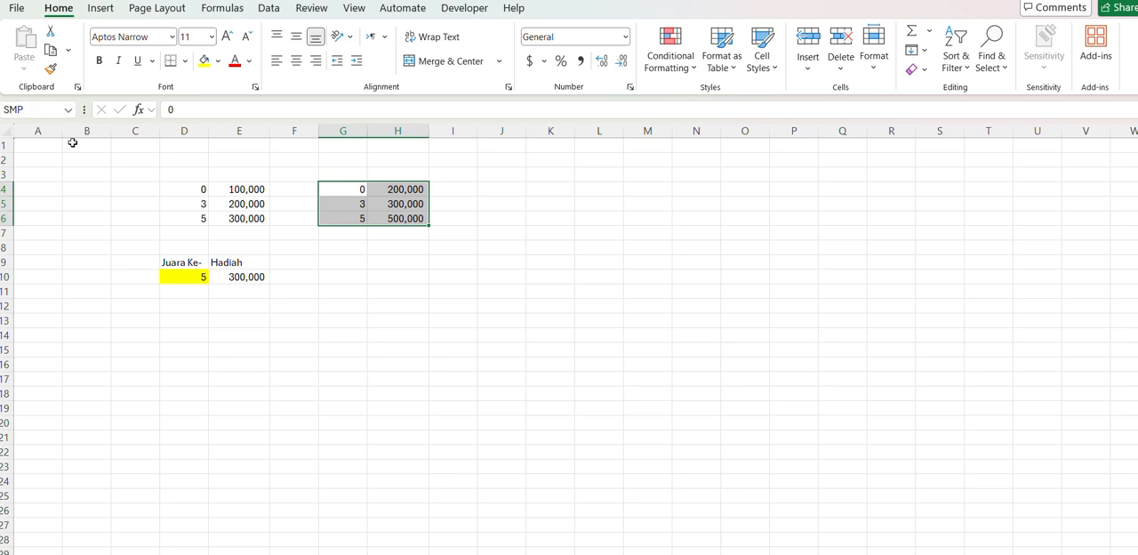
# - Check the range names assigned to D4:E6 and G4:H6
pyautogui.click(358, 296)
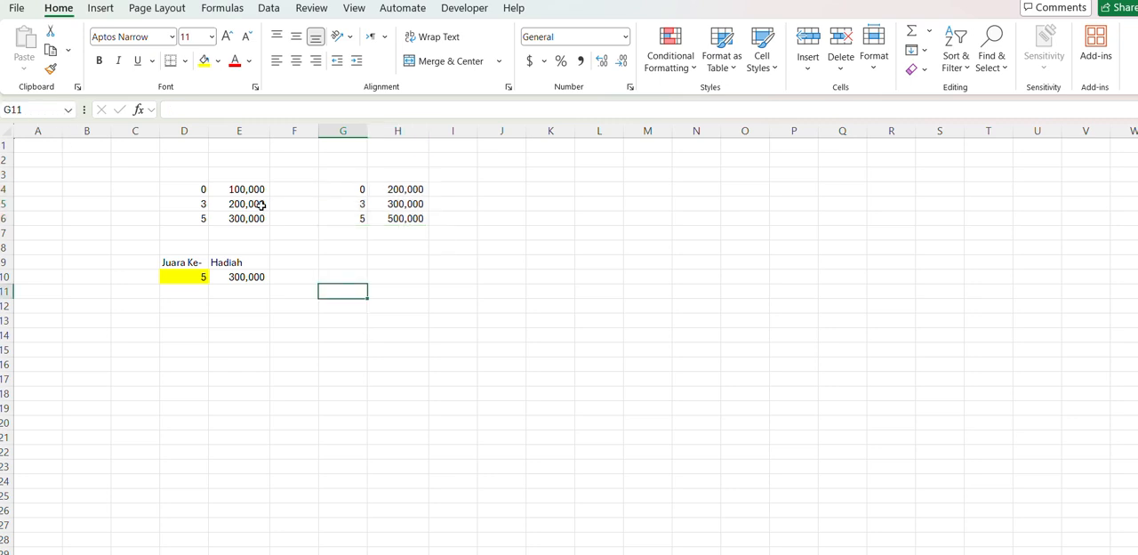
pyautogui.click(178, 188)
pyautogui.moveTo(177, 188); pyautogui.dragTo(232, 220)
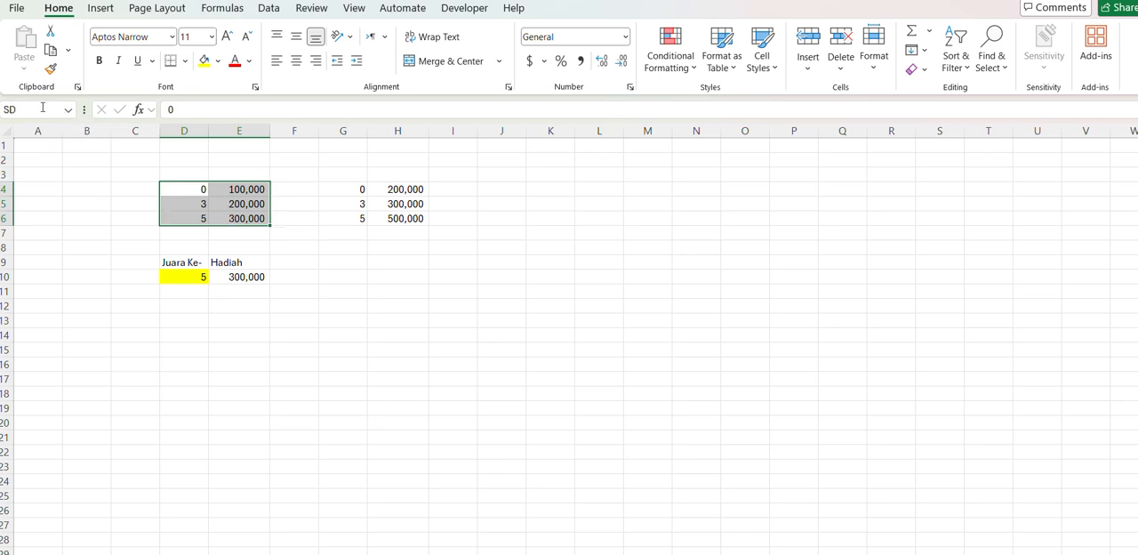
pyautogui.click(337, 188)
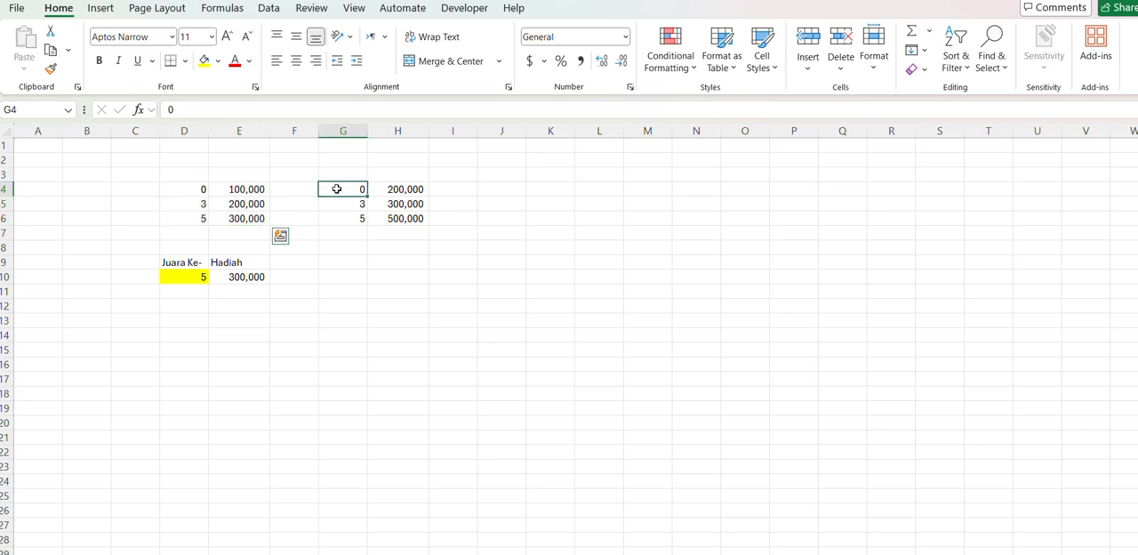
pyautogui.moveTo(337, 188); pyautogui.dragTo(394, 224)
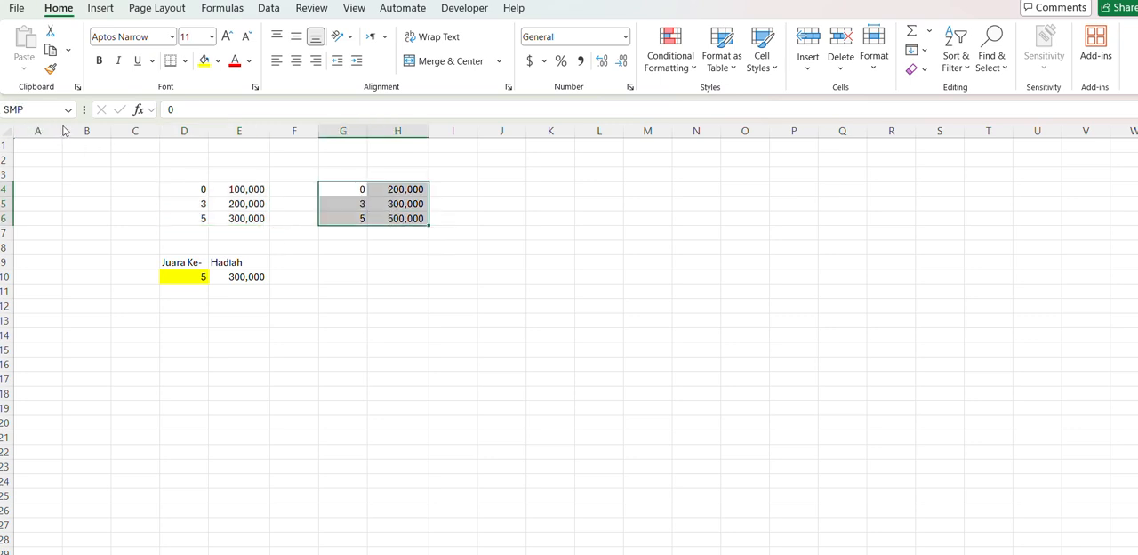
pyautogui.click(324, 301)
pyautogui.click(129, 262)
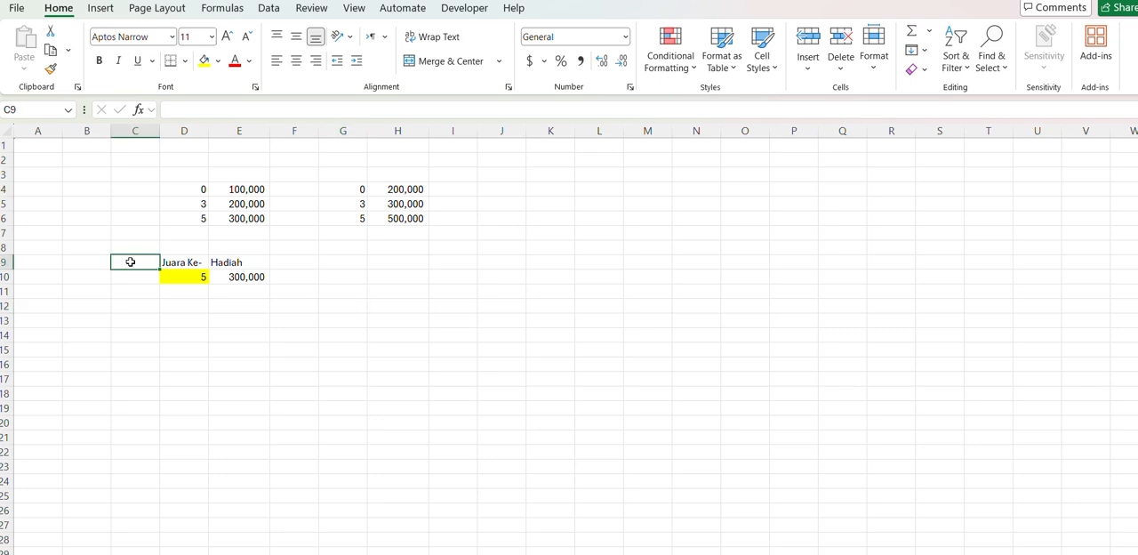
# - Enter the header "TINGKAT" in C9, beside the "Juara Ke-" header
pyautogui.write('TINGA')
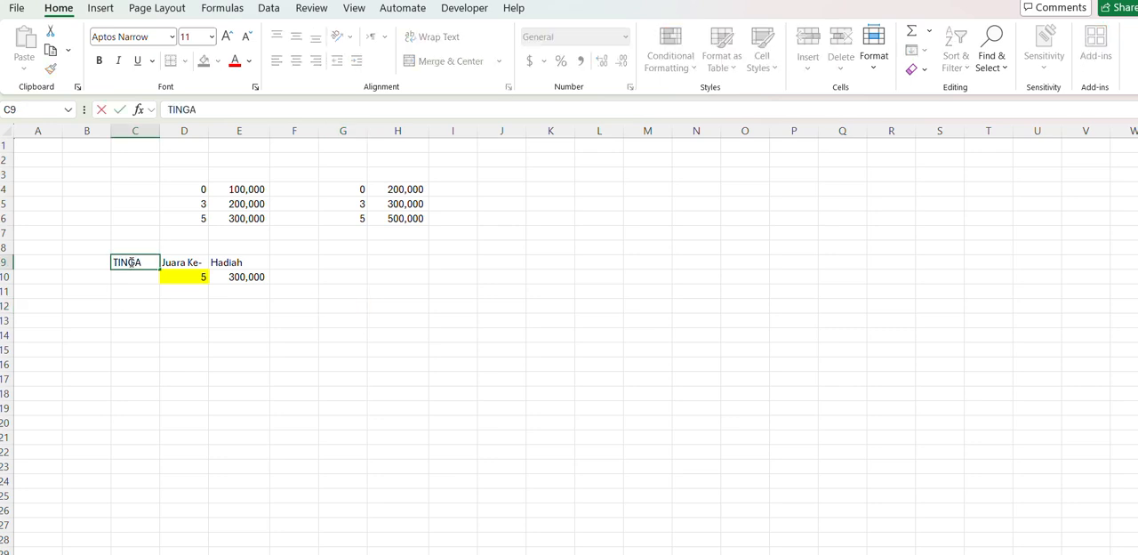
pyautogui.press('BackSpace')
pyautogui.write('KAT')
pyautogui.press('Return')
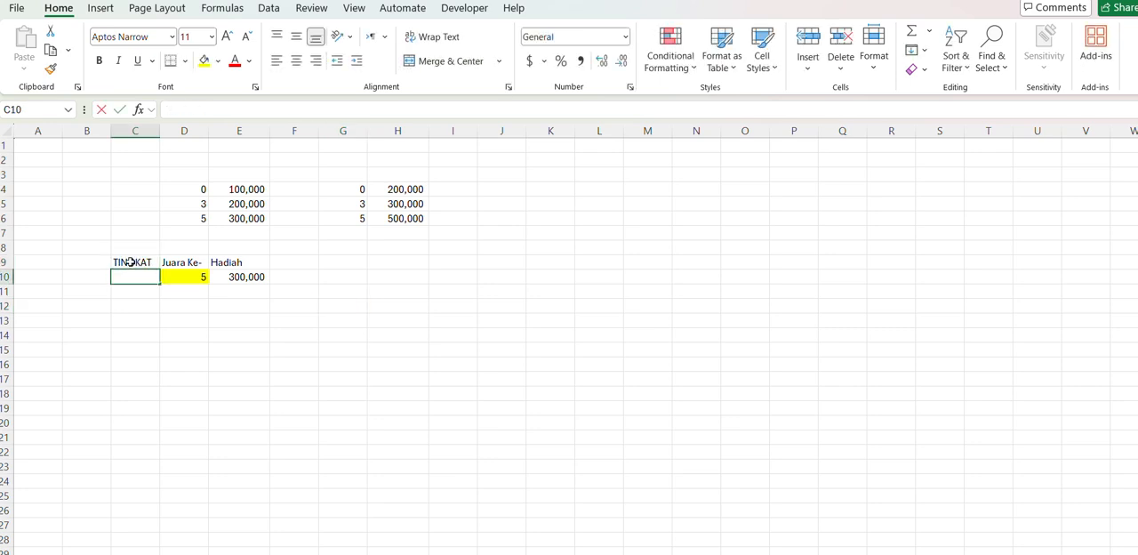
pyautogui.write('SD')
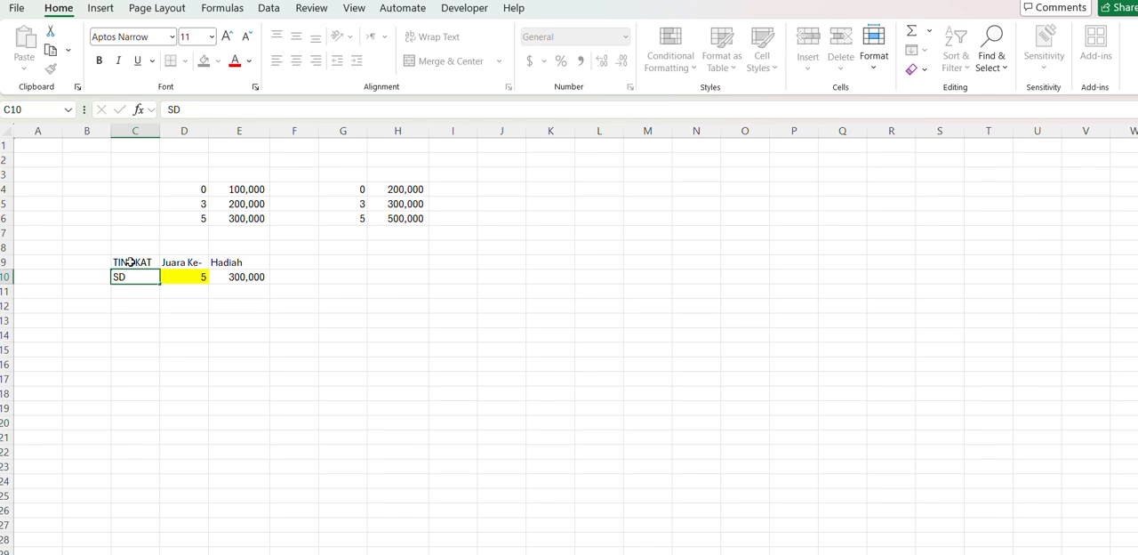
pyautogui.press('Return')
pyautogui.press('Up')
pyautogui.press('Right')
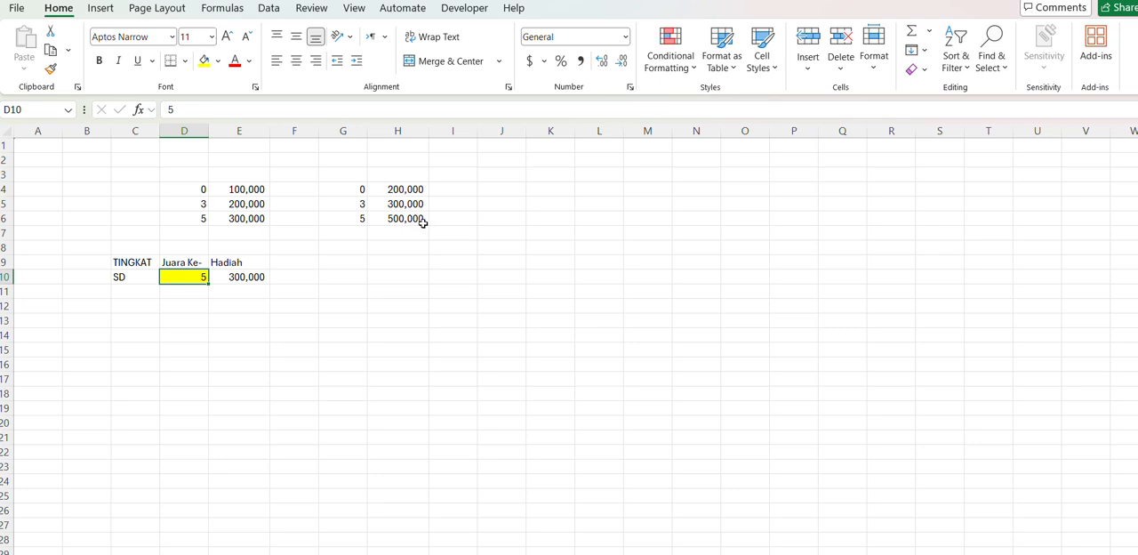
pyautogui.click(138, 277)
pyautogui.press('Delete')
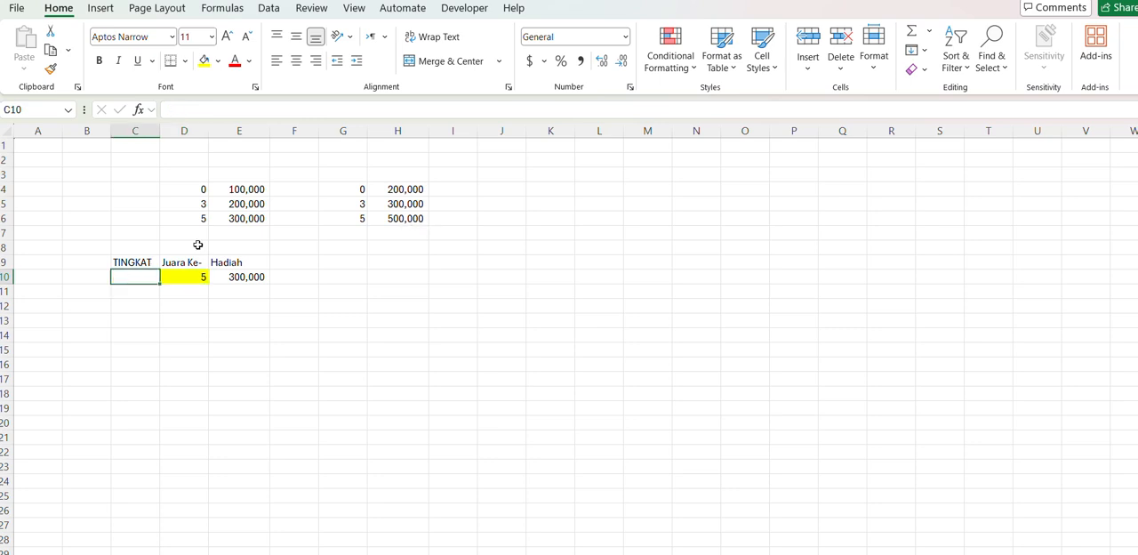
# - Add list-type data validation to C10 with the source SD;SMP
pyautogui.click(269, 8)
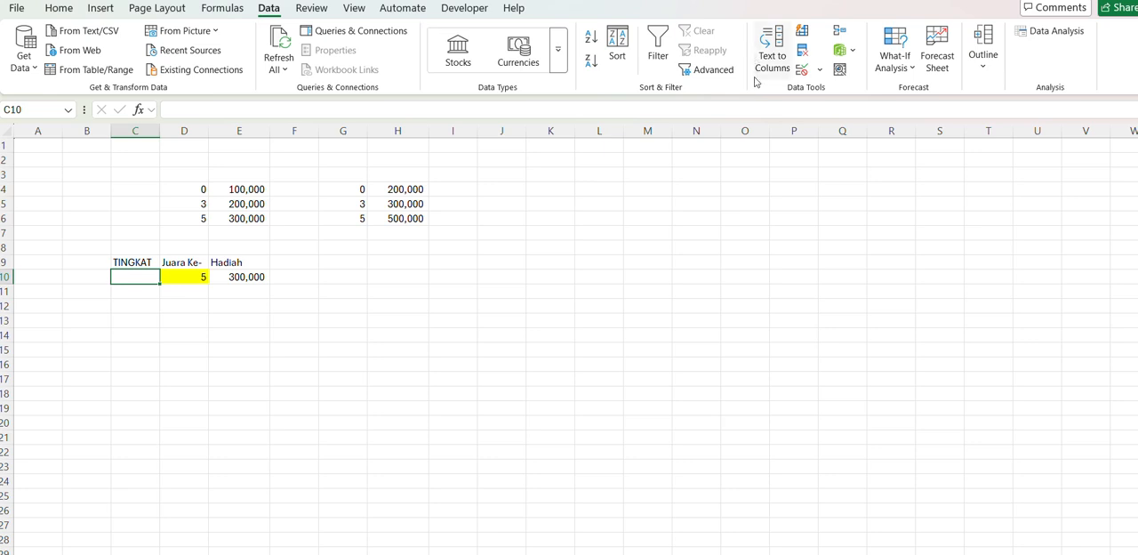
pyautogui.click(819, 70)
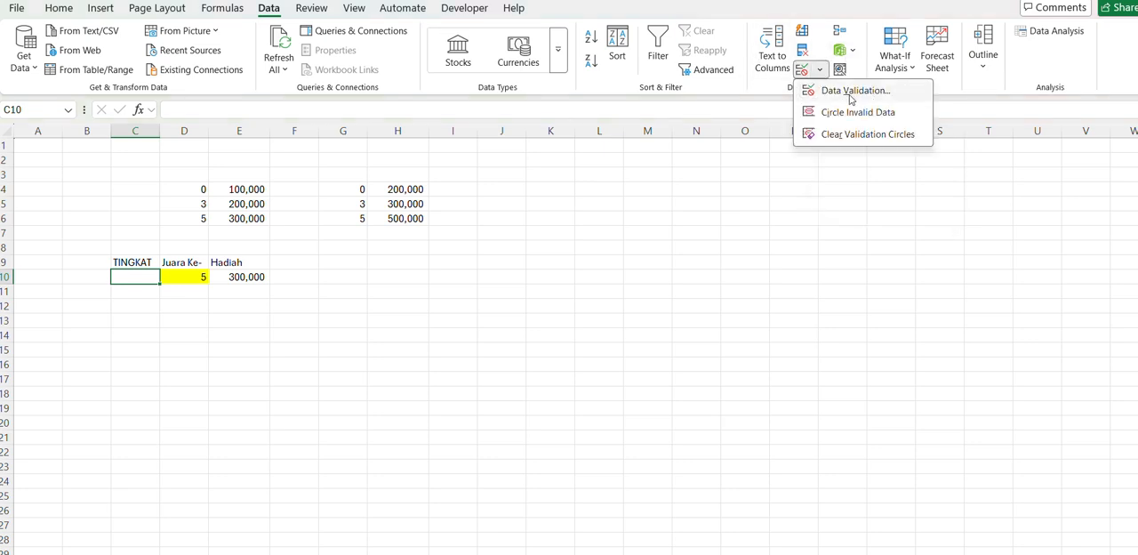
pyautogui.click(851, 93)
pyautogui.click(716, 283)
pyautogui.click(674, 328)
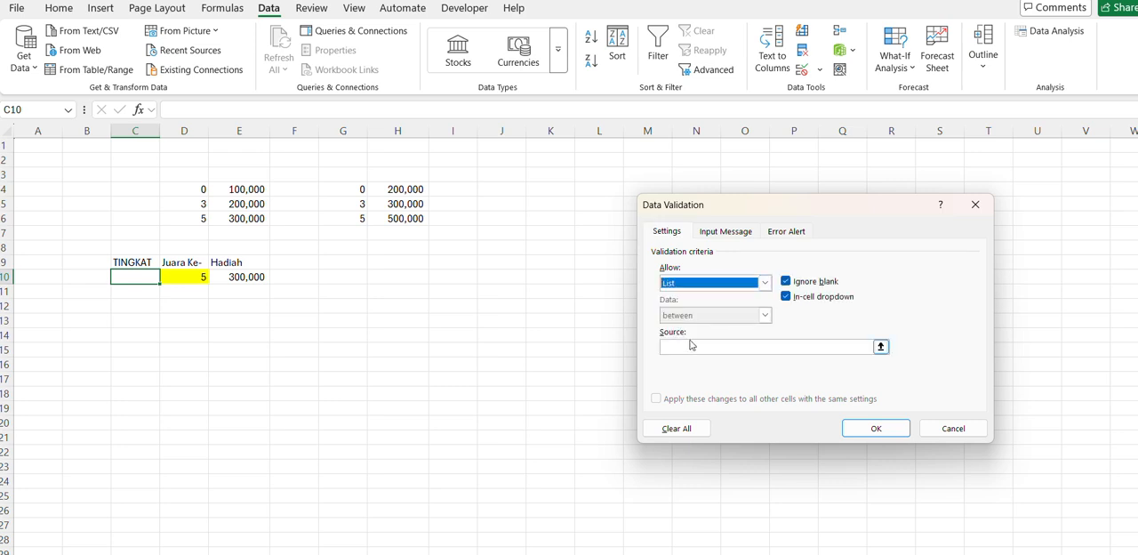
pyautogui.click(685, 345)
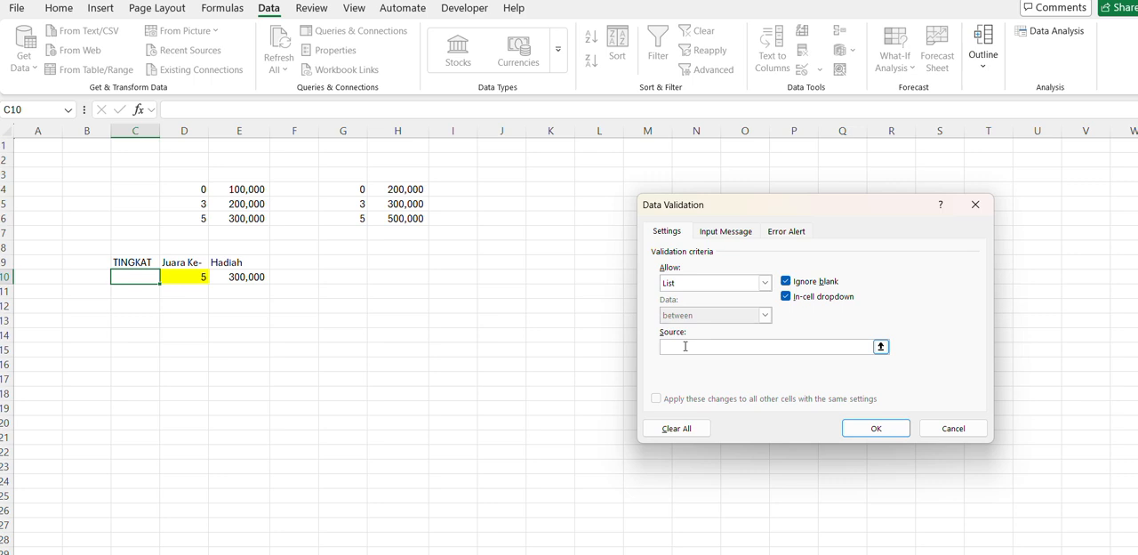
pyautogui.write('sD;SMP')
pyautogui.press('Return')
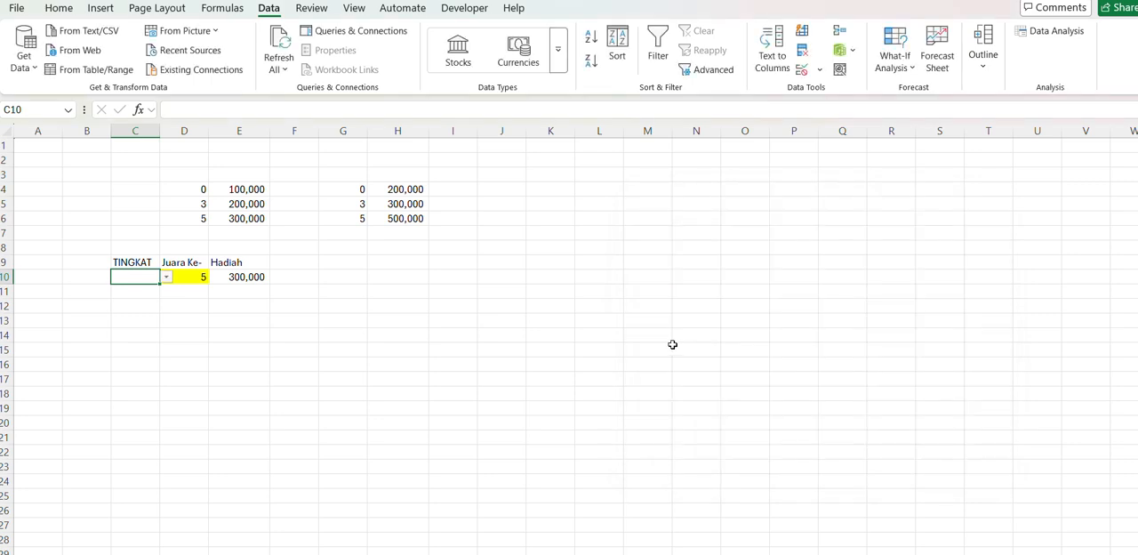
# - Correct the separator in C10's validation source so that SD and SMP are separate list entries
pyautogui.click(165, 278)
pyautogui.press('Escape')
pyautogui.click(819, 71)
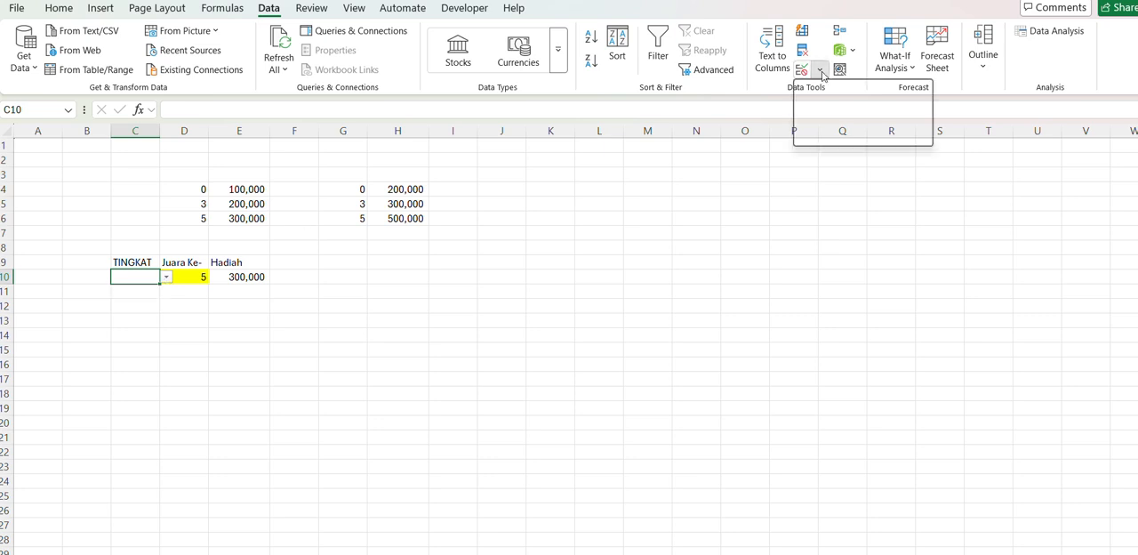
pyautogui.click(846, 90)
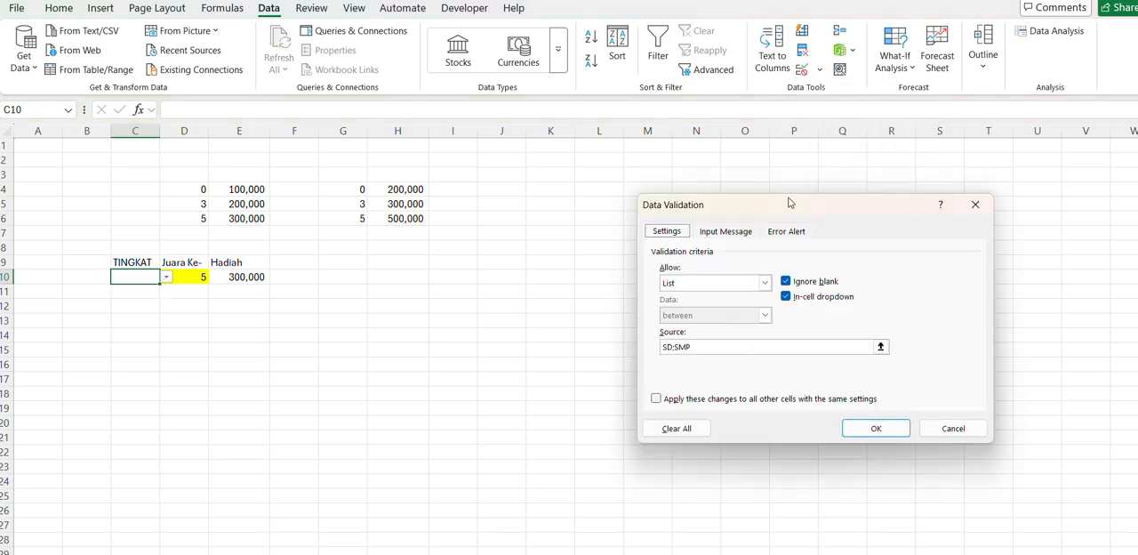
pyautogui.press('BackSpace')
pyautogui.press('BackSpace')
pyautogui.press('BackSpace')
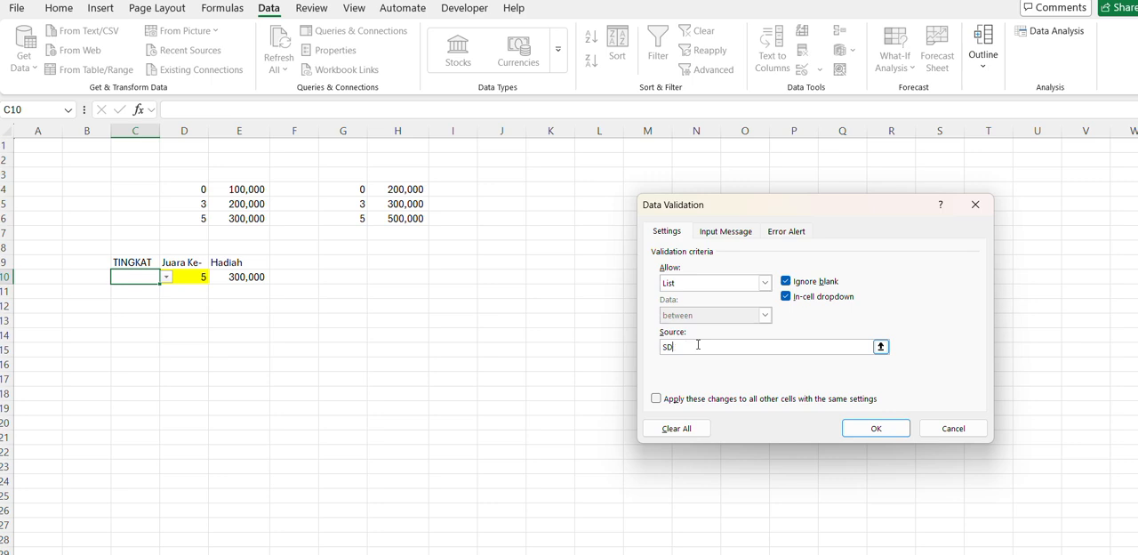
pyautogui.write('SMP')
pyautogui.press('Return')
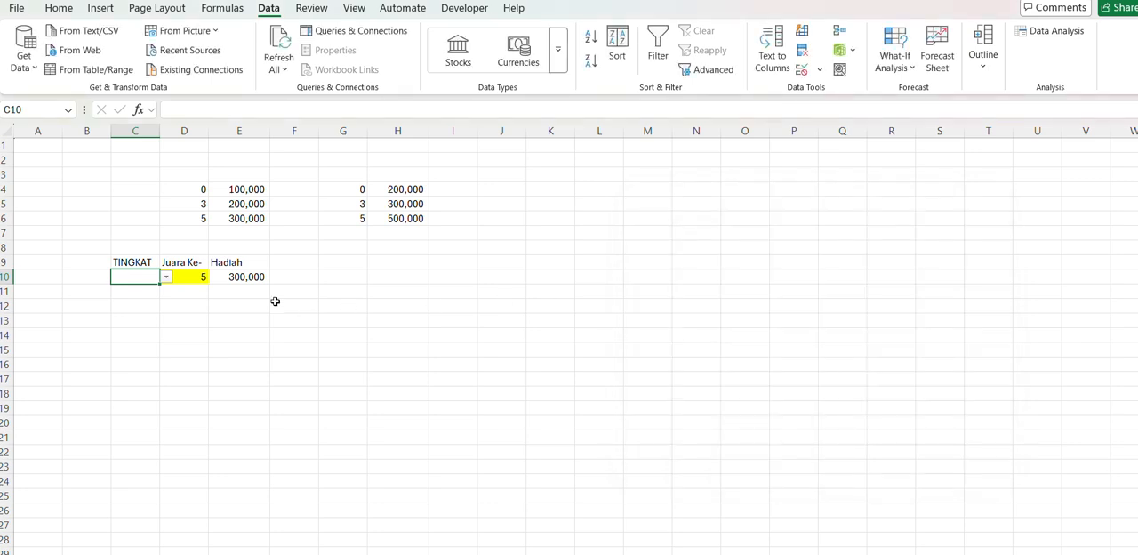
# - Test the dropdown list in C10 by choosing SD, SMP and SD again in turn
pyautogui.click(165, 278)
pyautogui.press('Down')
pyautogui.press('Return')
pyautogui.click(167, 280)
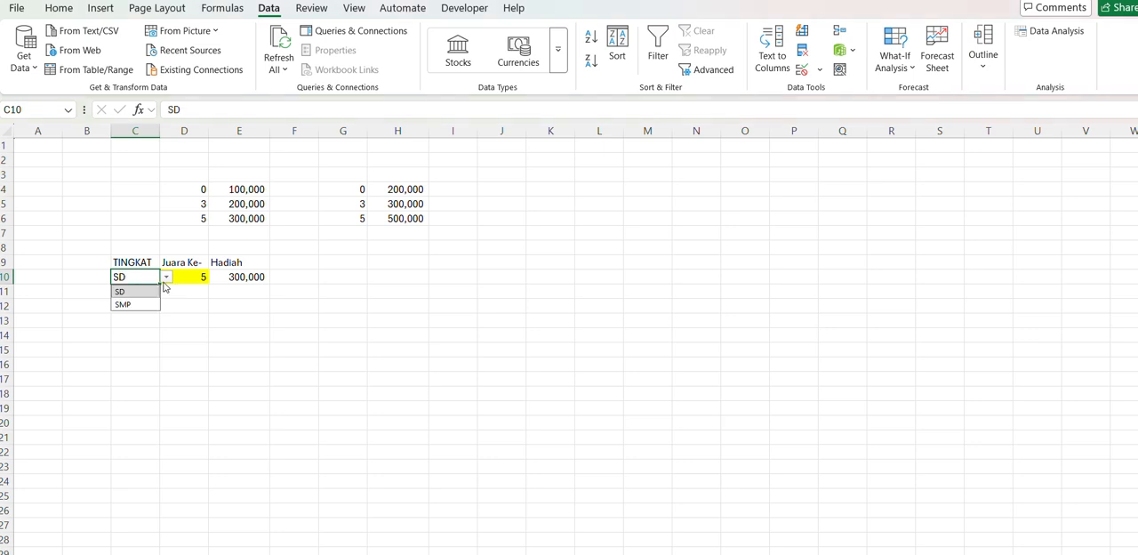
pyautogui.click(133, 309)
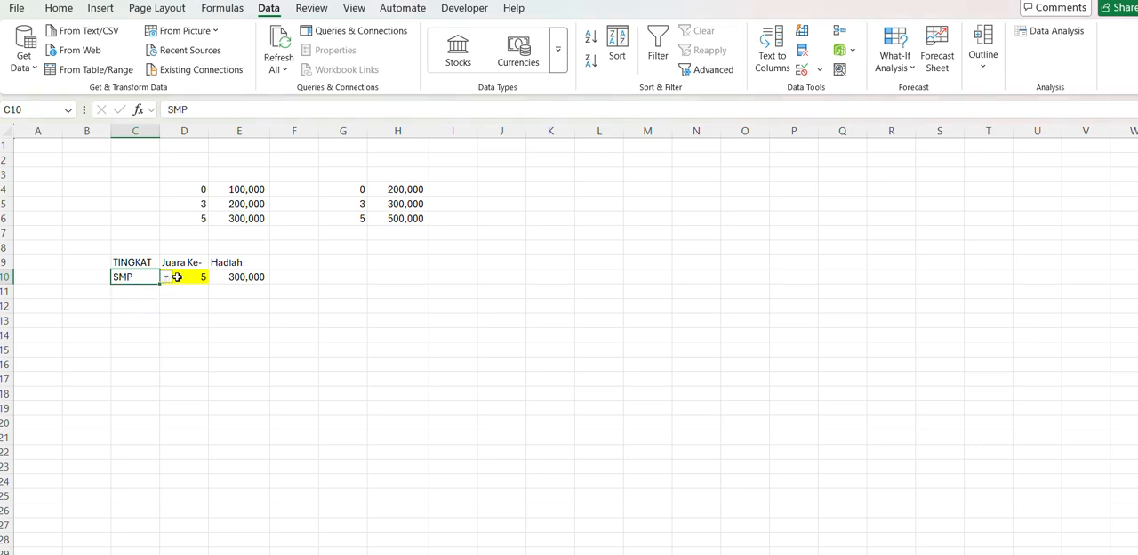
pyautogui.click(166, 277)
pyautogui.click(124, 294)
# - Review the placing in D10, the lookup formula in E10 and the first table D4:E6
pyautogui.click(184, 278)
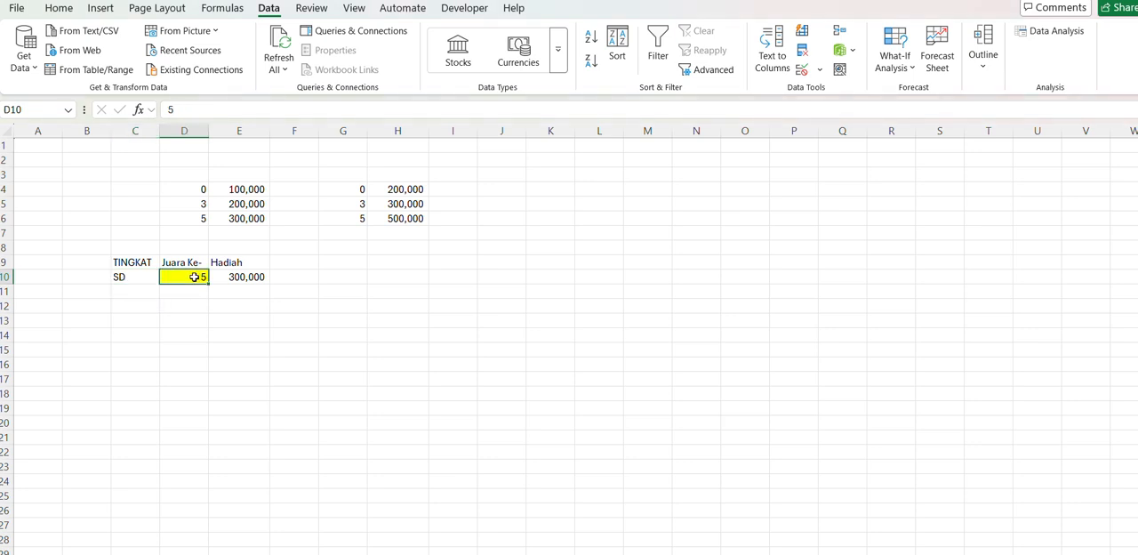
pyautogui.click(259, 277)
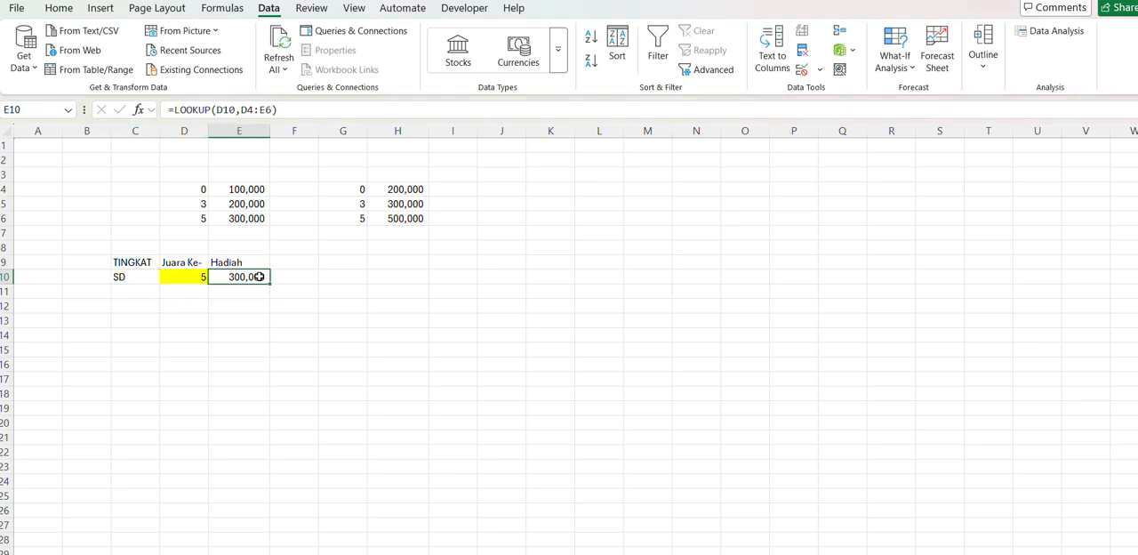
pyautogui.click(195, 189)
pyautogui.moveTo(214, 194); pyautogui.dragTo(246, 219)
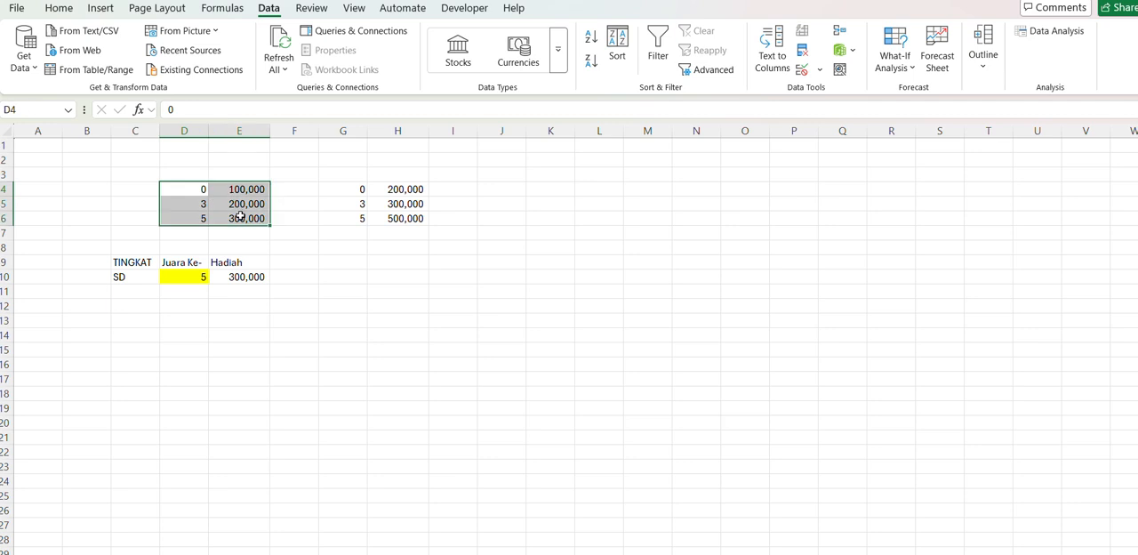
# - Set the TINGKAT value in C10 to SMP
pyautogui.click(143, 276)
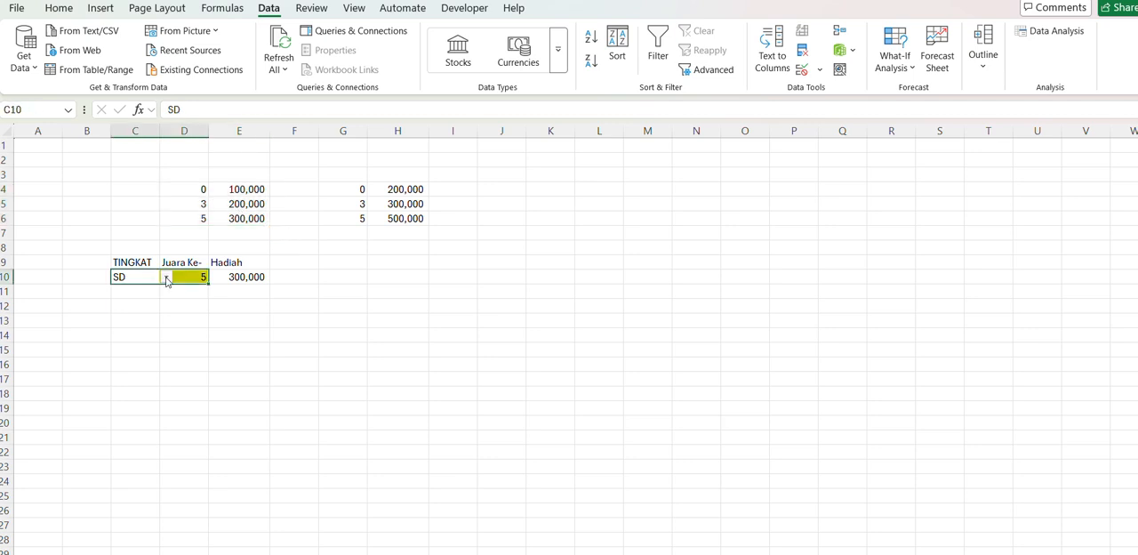
pyautogui.click(165, 277)
pyautogui.click(123, 305)
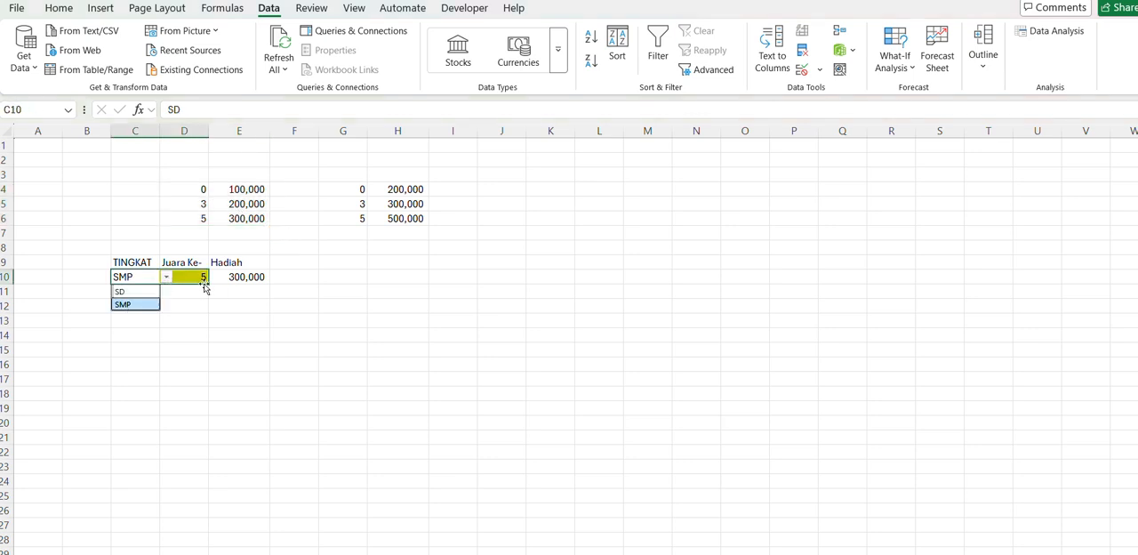
# - Compare the table range used by the lookup formula in E10 with the second table G4:H6
pyautogui.click(238, 276)
pyautogui.click(319, 109)
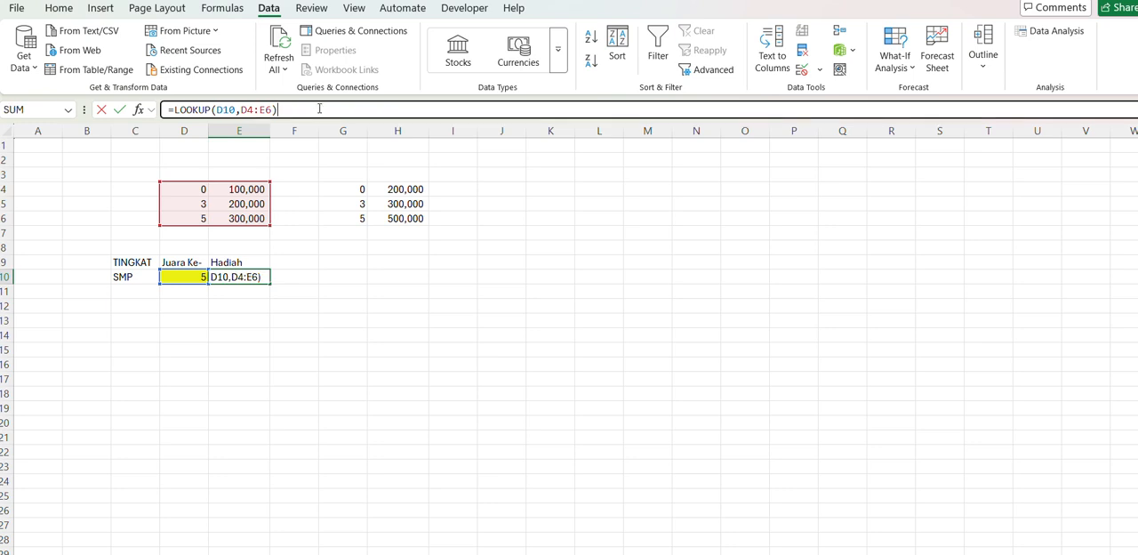
pyautogui.press('Escape')
pyautogui.click(332, 191)
pyautogui.moveTo(332, 190); pyautogui.dragTo(396, 220)
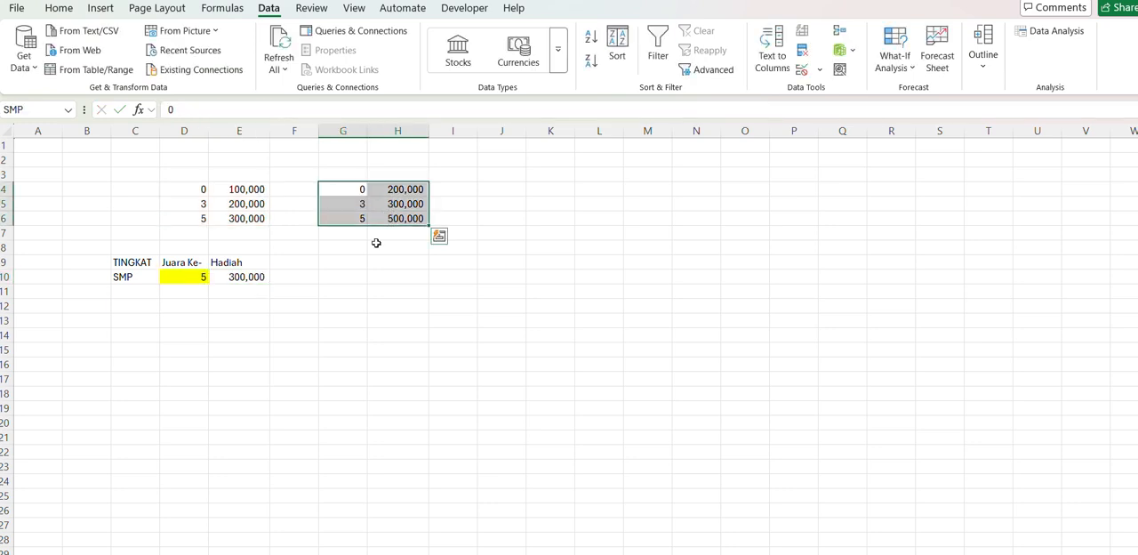
pyautogui.click(305, 318)
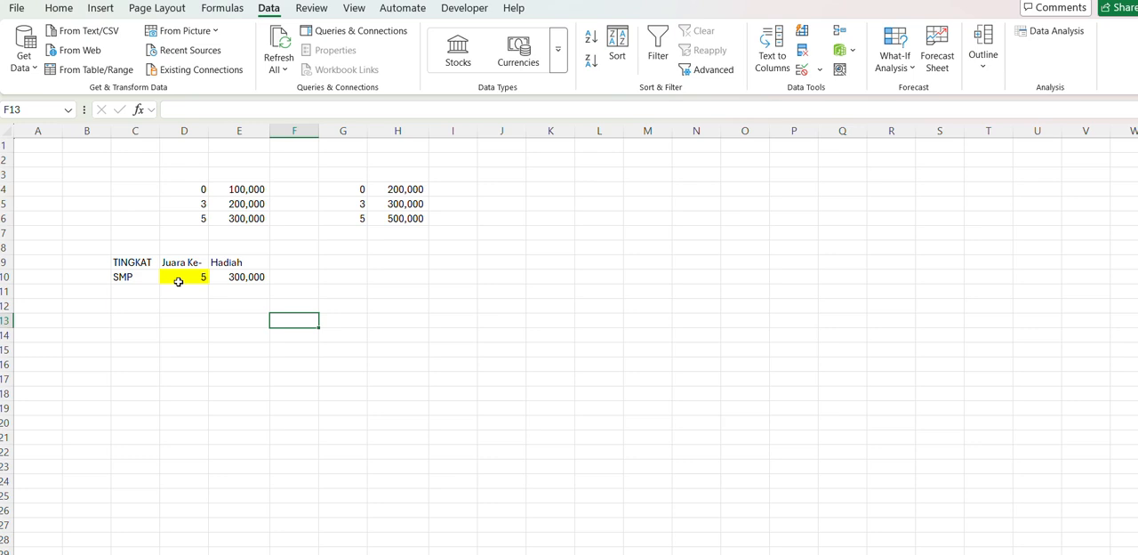
pyautogui.click(247, 278)
pyautogui.click(236, 293)
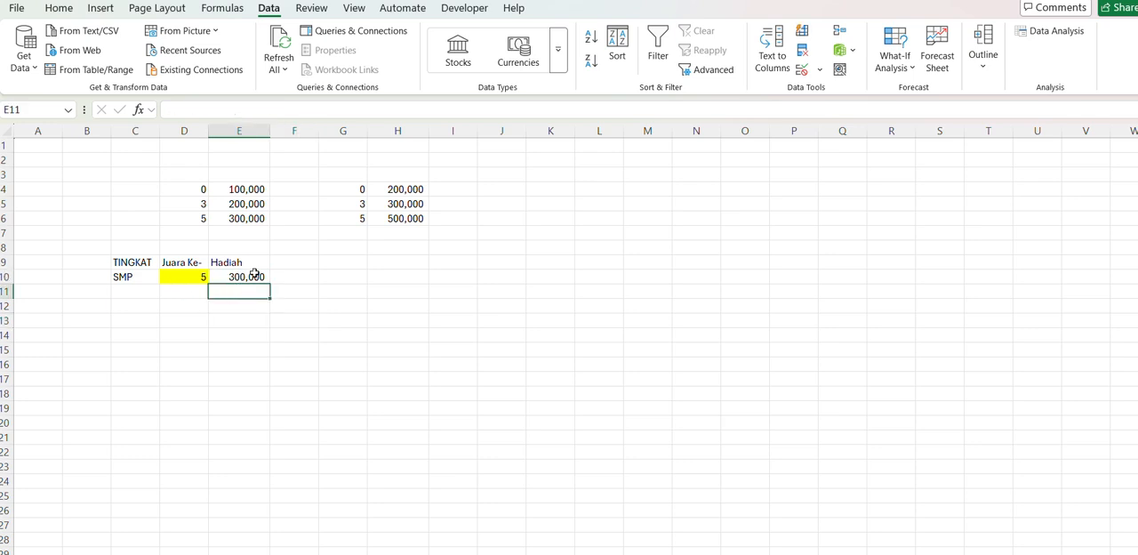
# - Change the table range in E10's LOOKUP formula to the second table, G4:H6
pyautogui.click(245, 276)
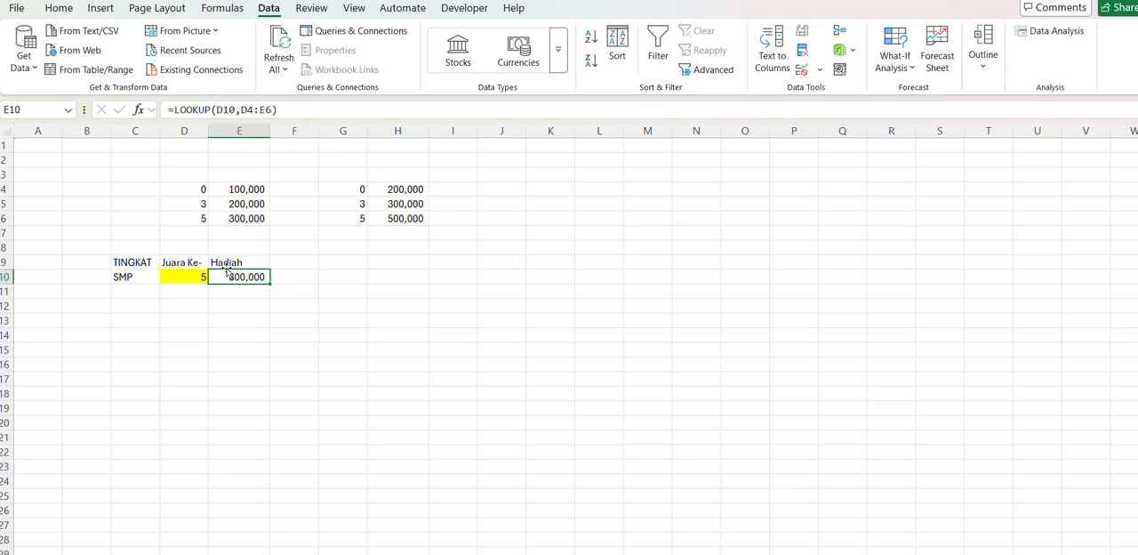
pyautogui.click(272, 111)
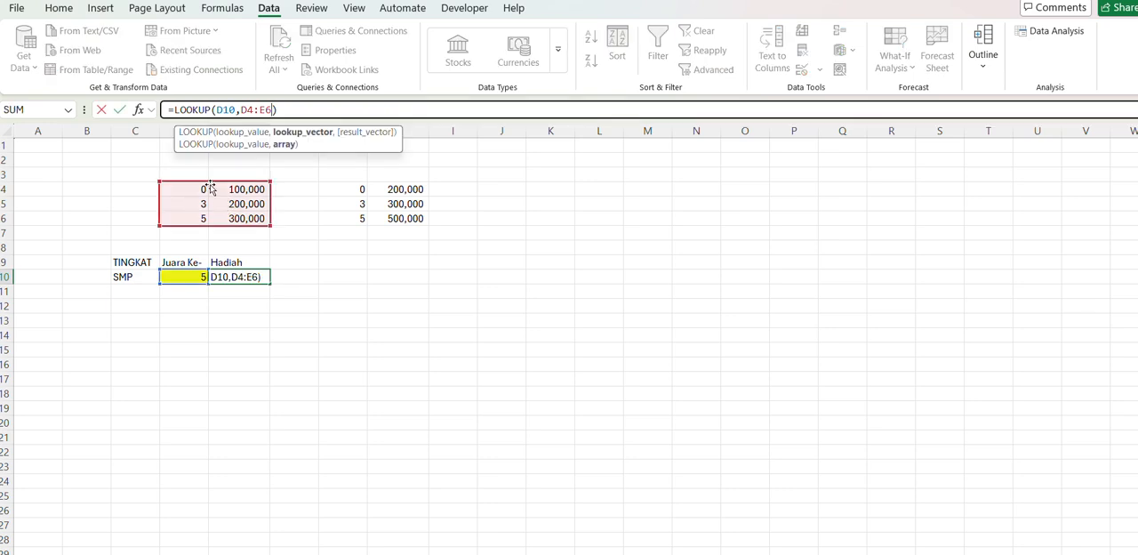
pyautogui.moveTo(211, 188); pyautogui.dragTo(393, 192)
pyautogui.press('Return')
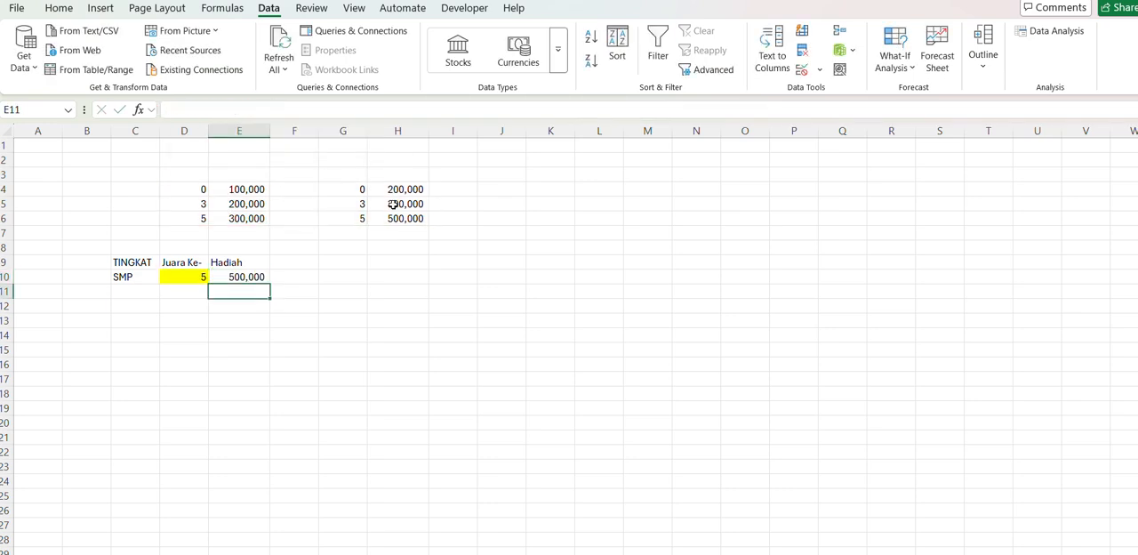
# - Point the LOOKUP formula in E10 back to the first table, D4:E6
pyautogui.click(262, 277)
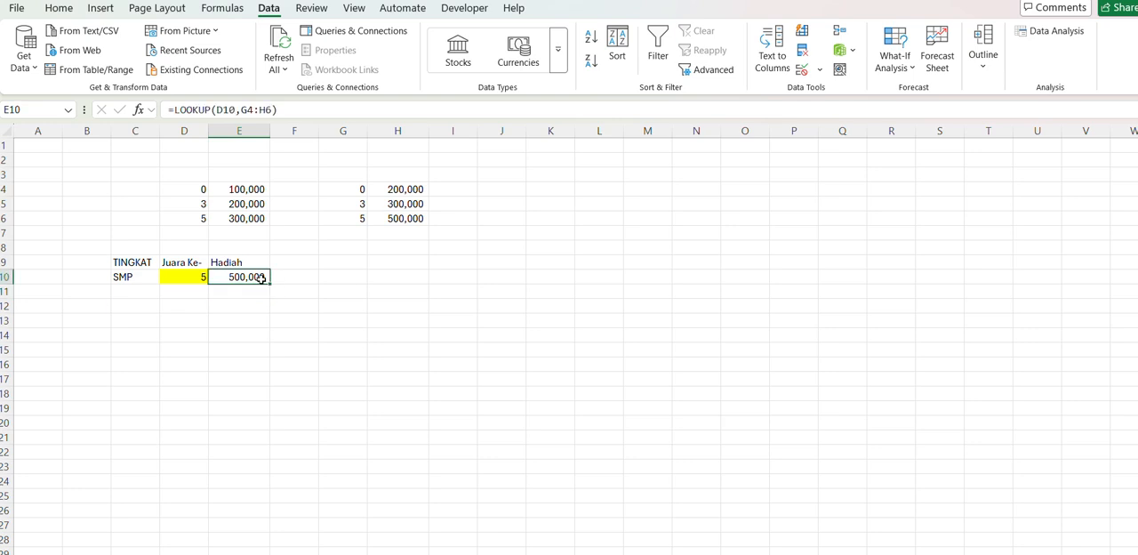
pyautogui.click(314, 110)
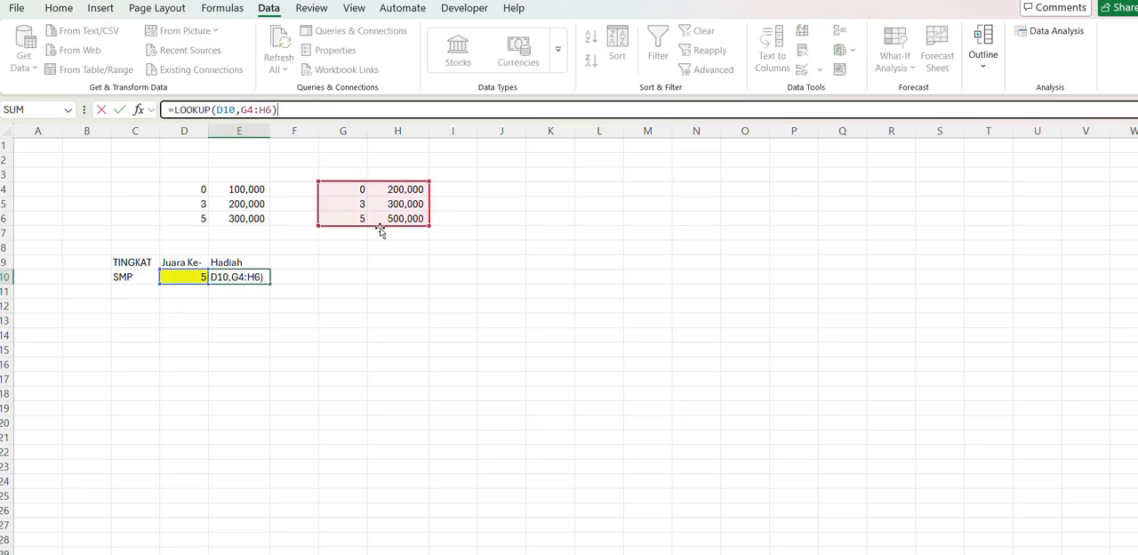
pyautogui.moveTo(184, 190); pyautogui.dragTo(259, 219)
pyautogui.press('Return')
# - Check the lookup formula in E10 and the level choices offered in C10
pyautogui.click(234, 277)
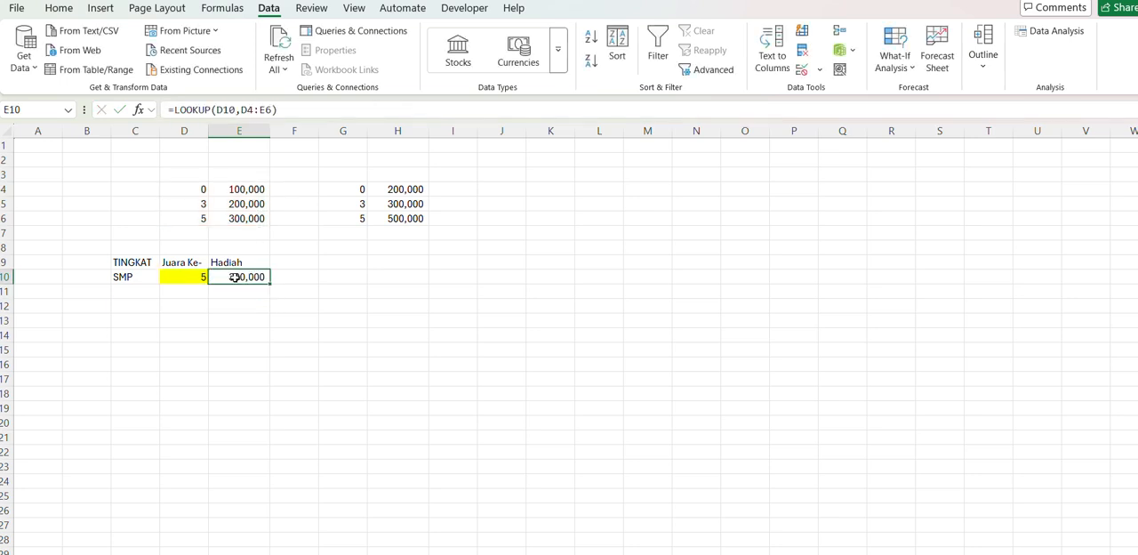
pyautogui.click(141, 280)
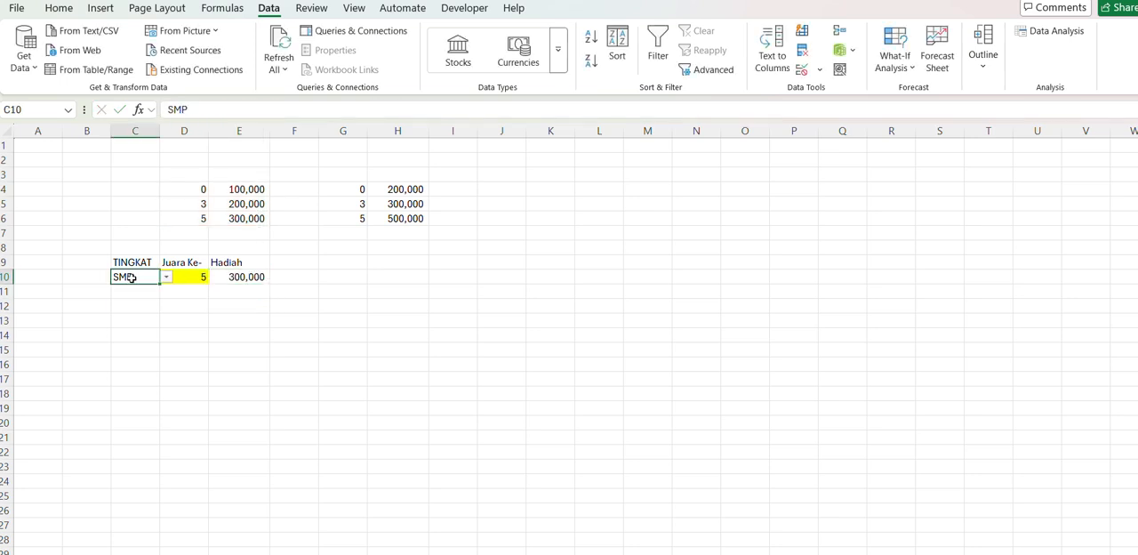
pyautogui.click(165, 280)
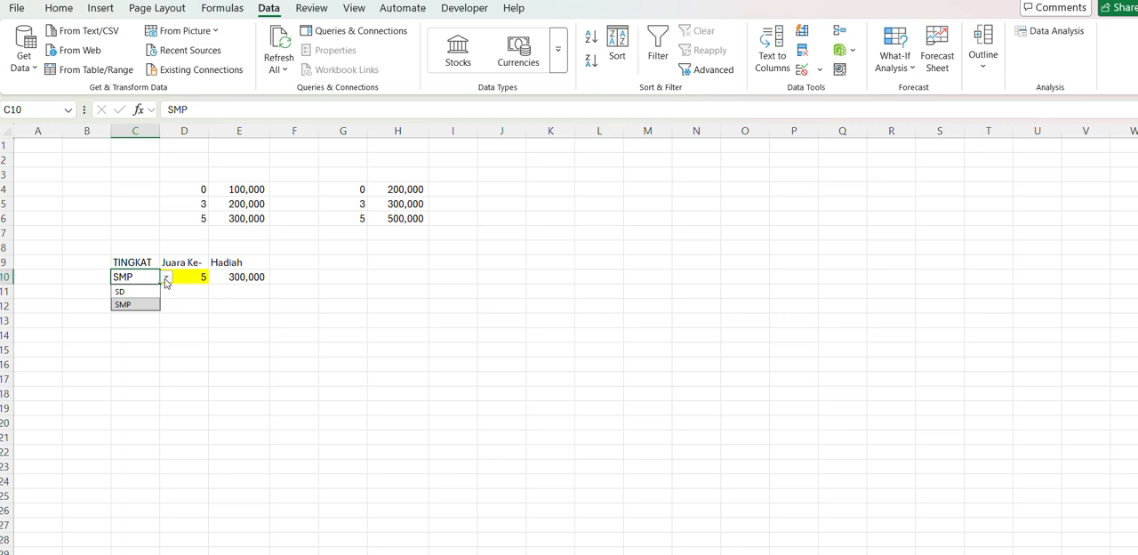
pyautogui.click(166, 282)
# - Replace the table range D4:E6 in E10's LOOKUP formula with INDIRECT(C10), giving =LOOKUP(D10,INDIRECT(C10))
pyautogui.click(236, 277)
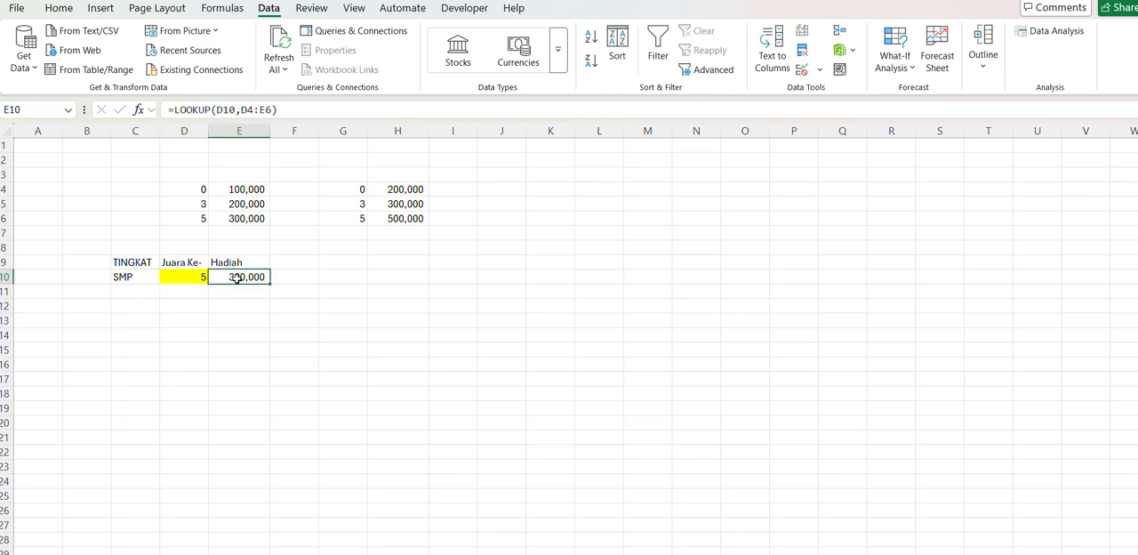
pyautogui.click(275, 109)
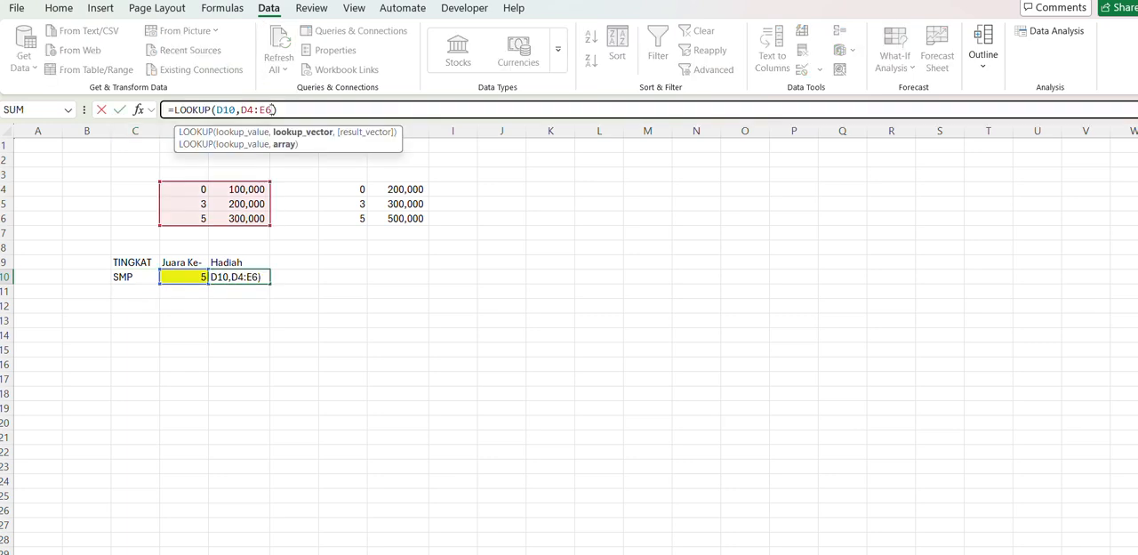
pyautogui.moveTo(272, 109); pyautogui.dragTo(241, 109)
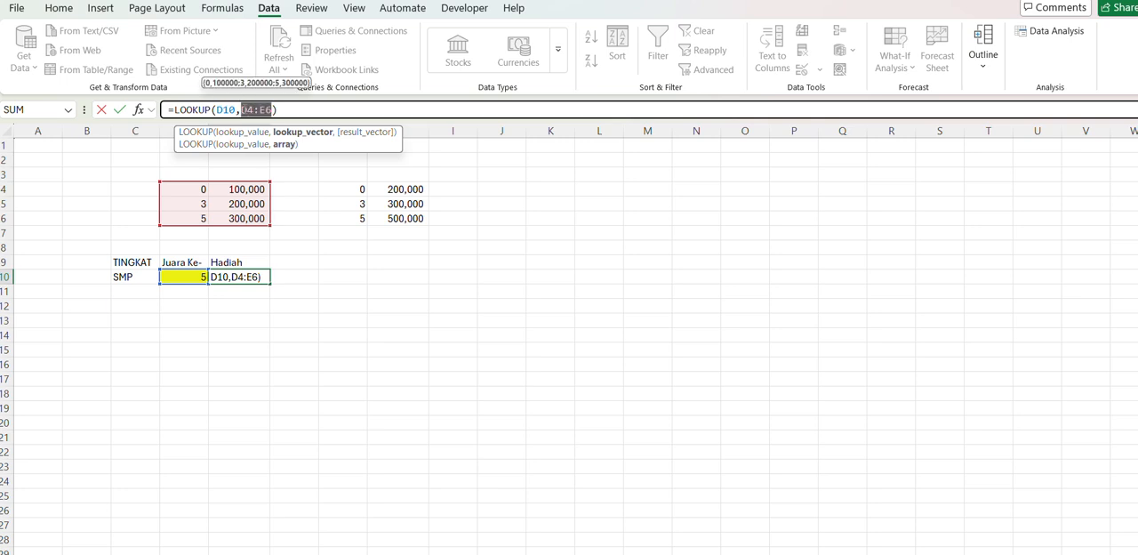
pyautogui.press('BackSpace')
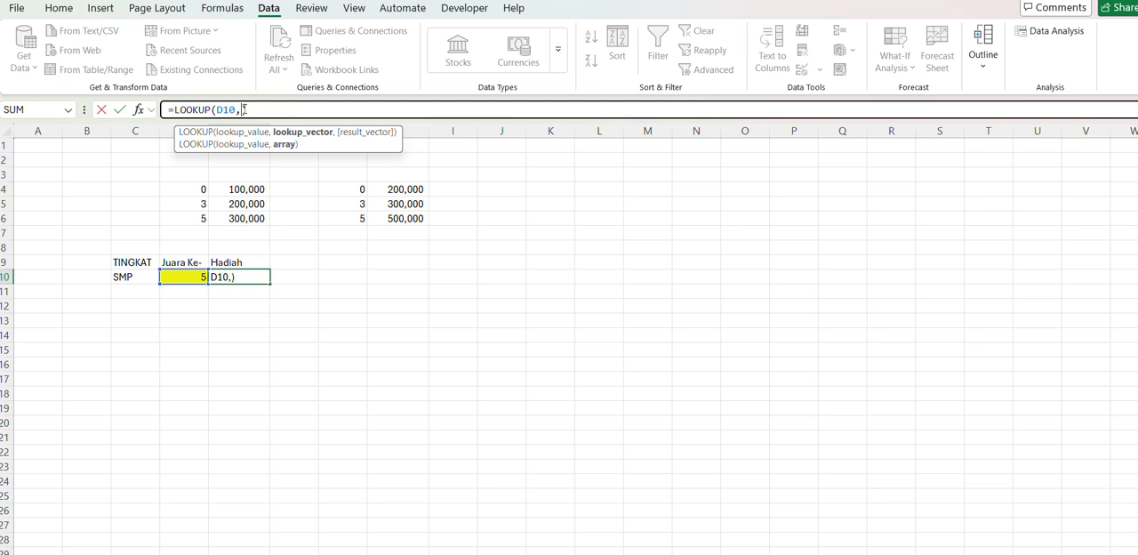
pyautogui.click(127, 278)
pyautogui.press('BackSpace')
pyautogui.press('BackSpace')
pyautogui.press('BackSpace')
pyautogui.write('INDIRECT')
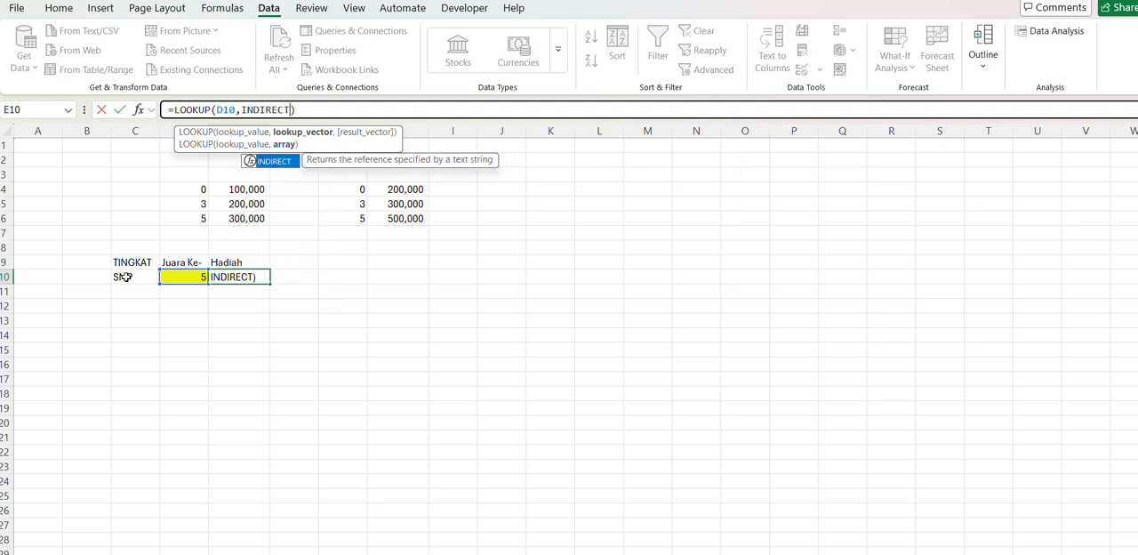
pyautogui.press('Tab')
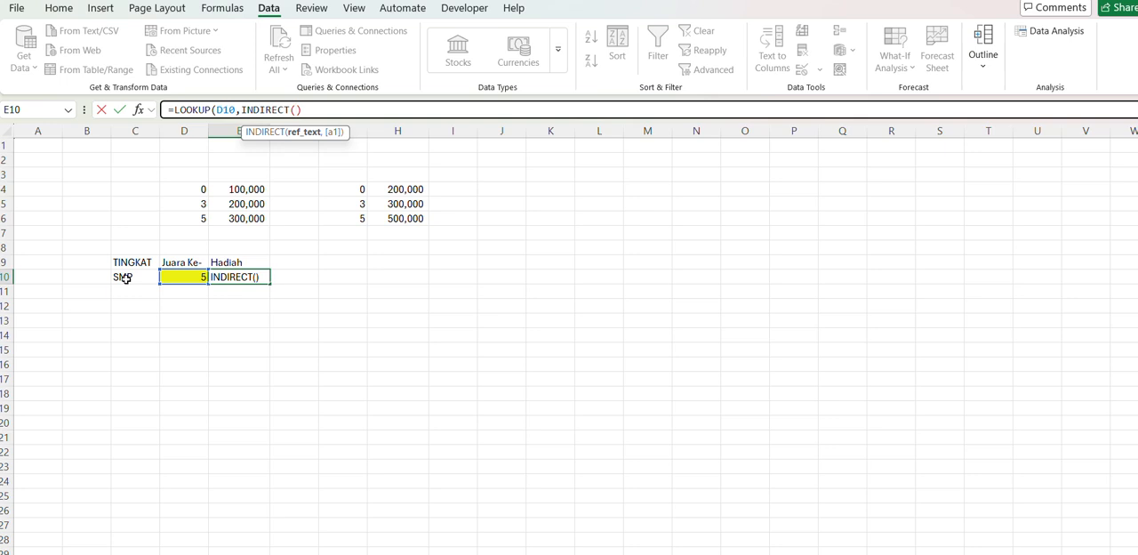
pyautogui.click(126, 278)
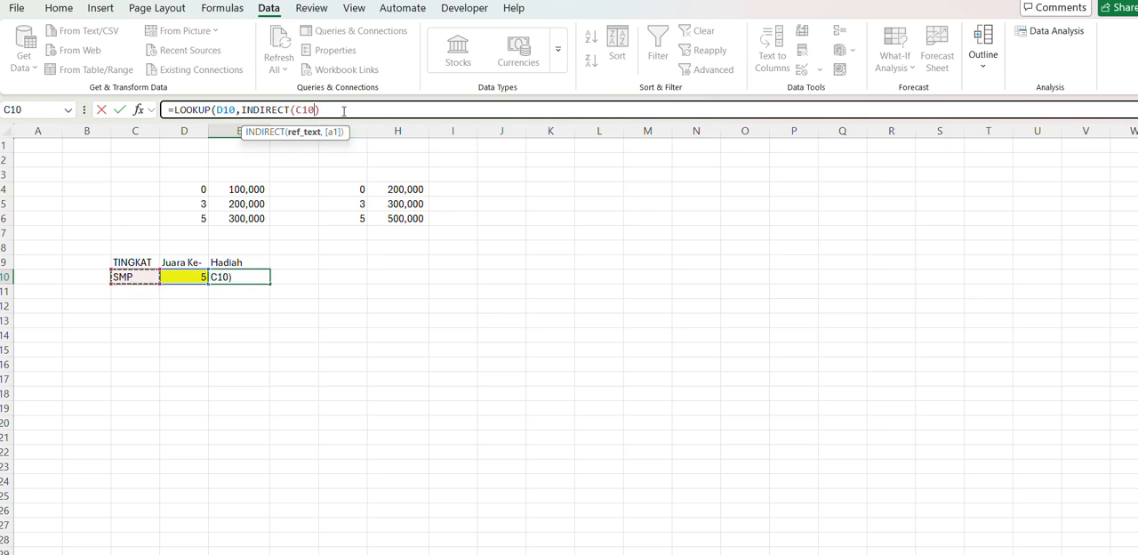
pyautogui.click(343, 109)
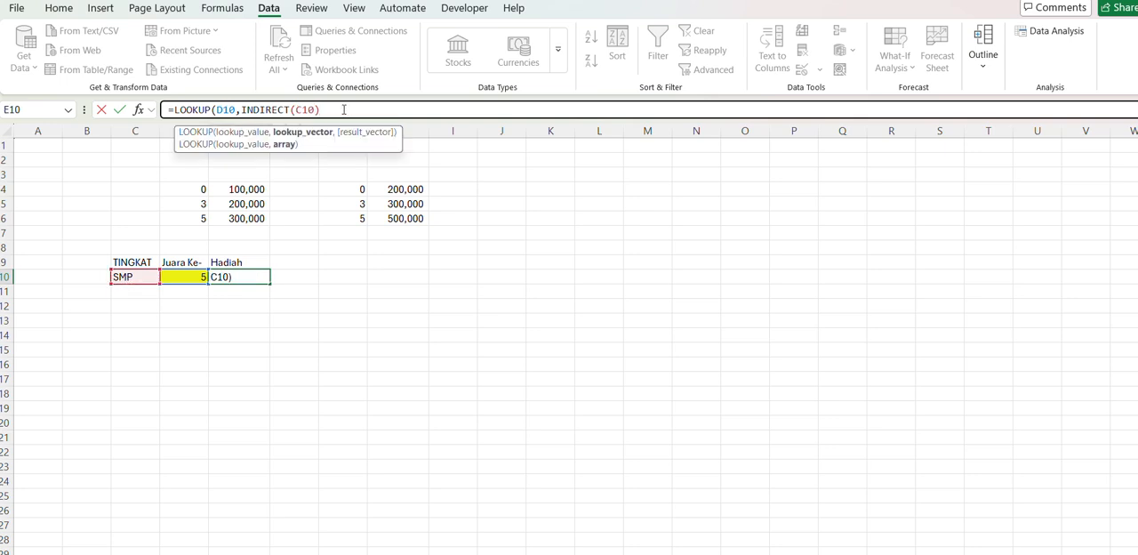
pyautogui.write(')')
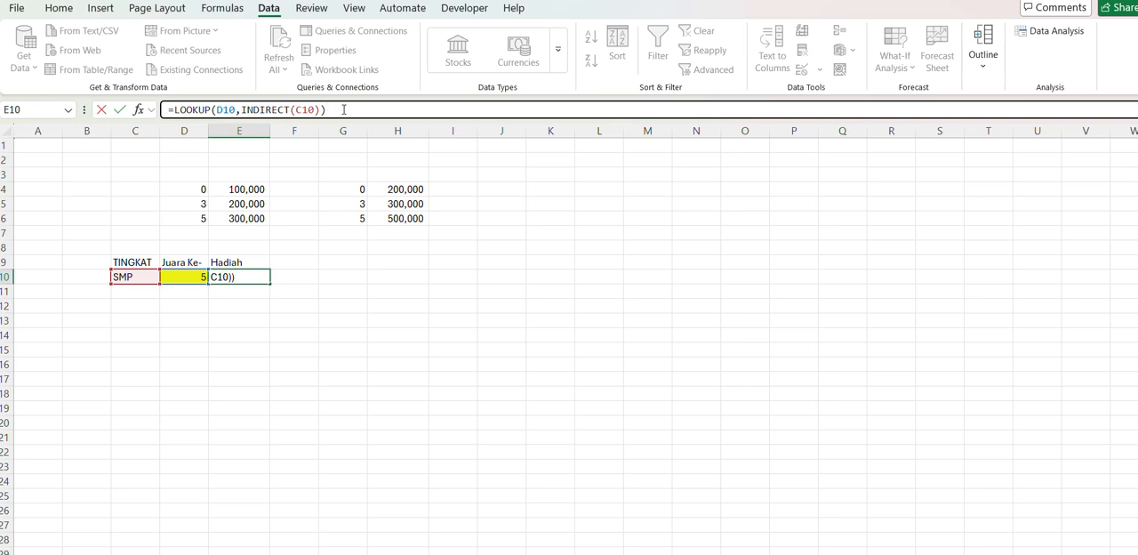
pyautogui.press('Return')
# - Compare the prize in E10 with the second table's amount in H6, and switch the TINGKAT in C10 to SD
pyautogui.click(257, 277)
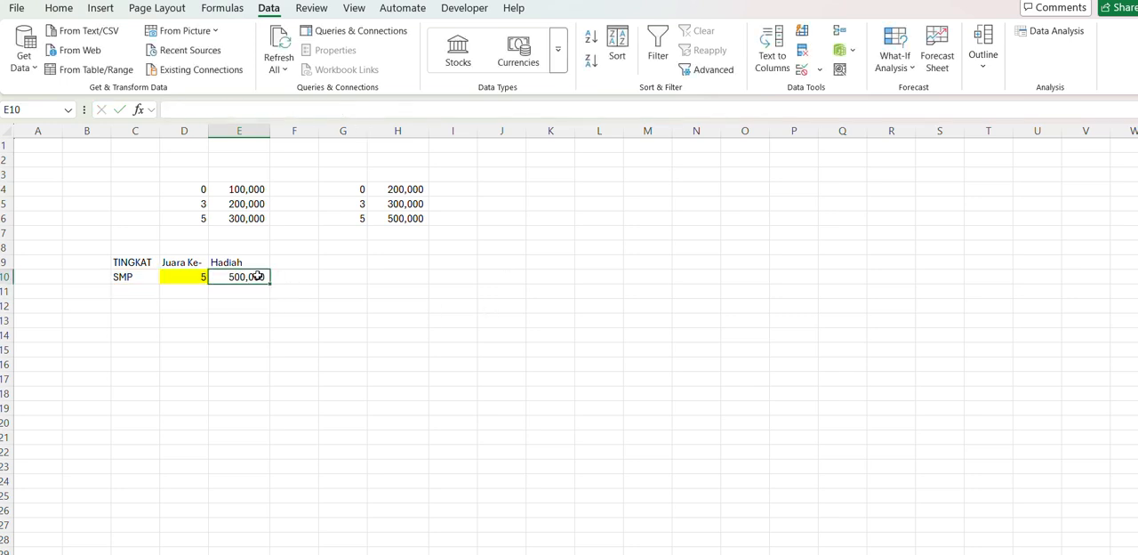
pyautogui.click(376, 219)
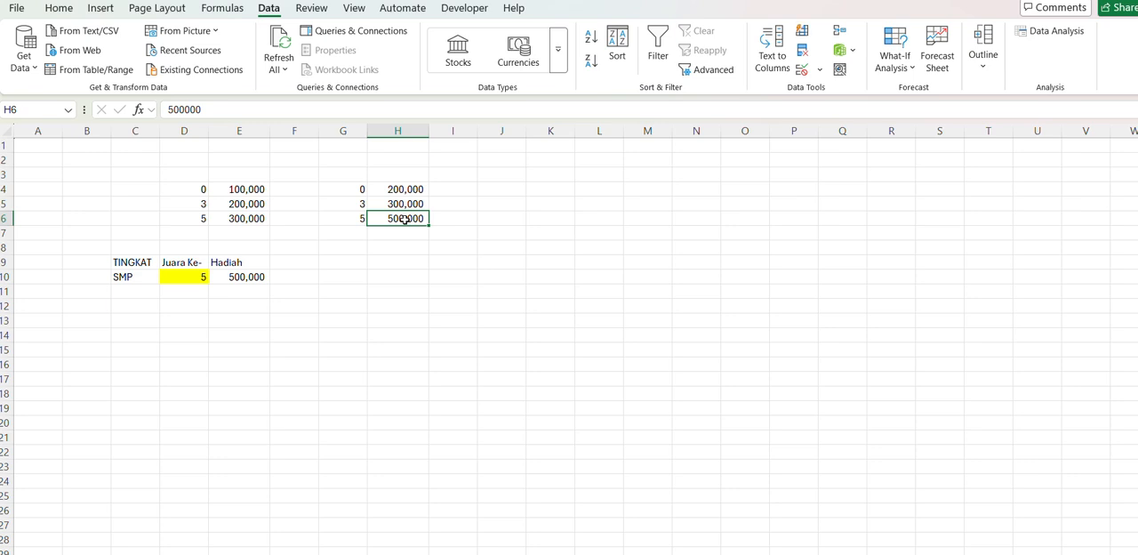
pyautogui.click(146, 277)
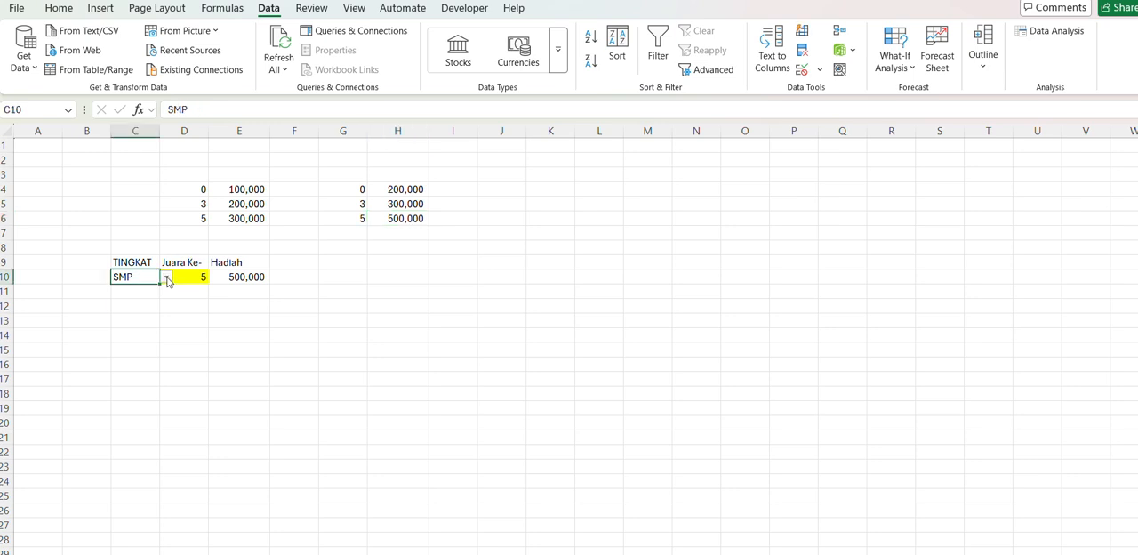
pyautogui.click(166, 277)
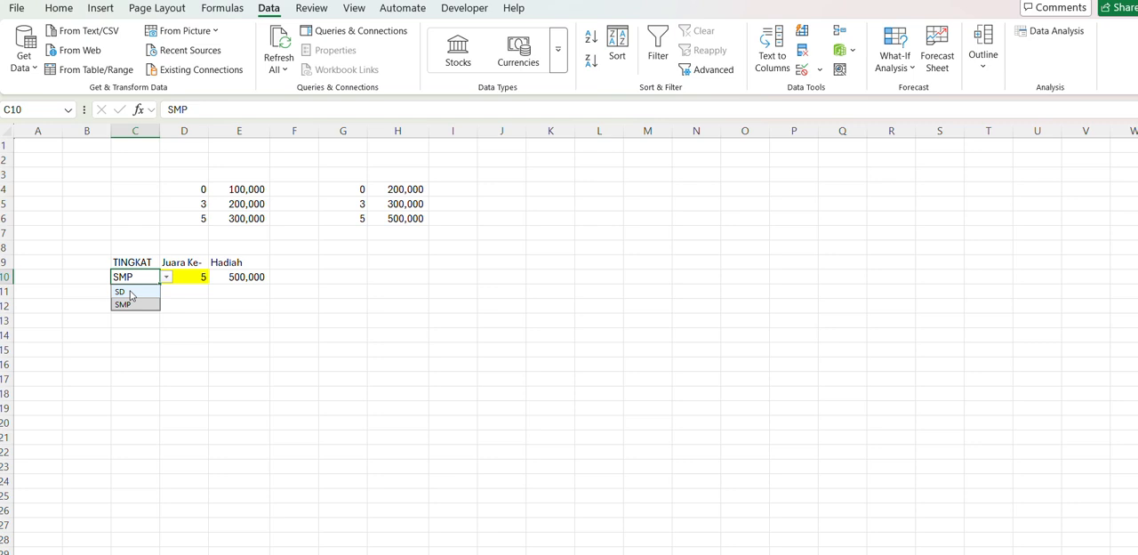
pyautogui.click(130, 293)
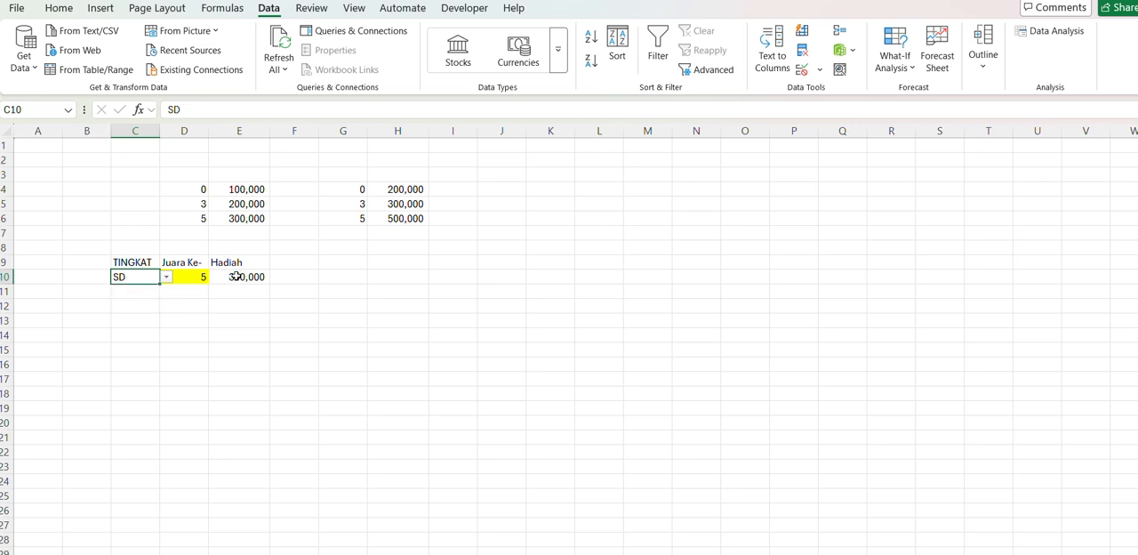
# - Set the Juara Ke- placing in D10 to 1
pyautogui.click(186, 276)
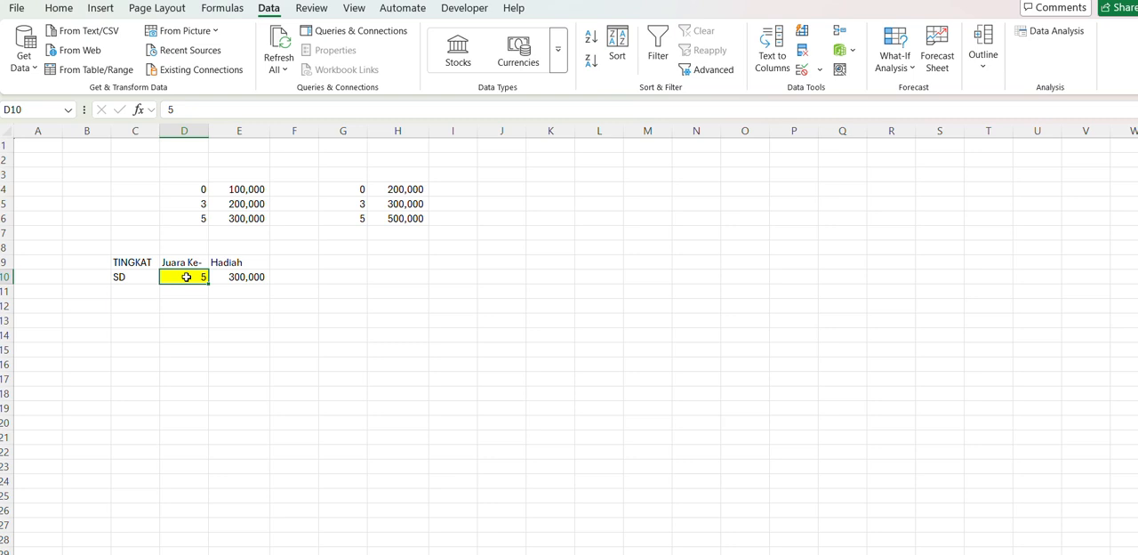
pyautogui.write('1')
pyautogui.press('Return')
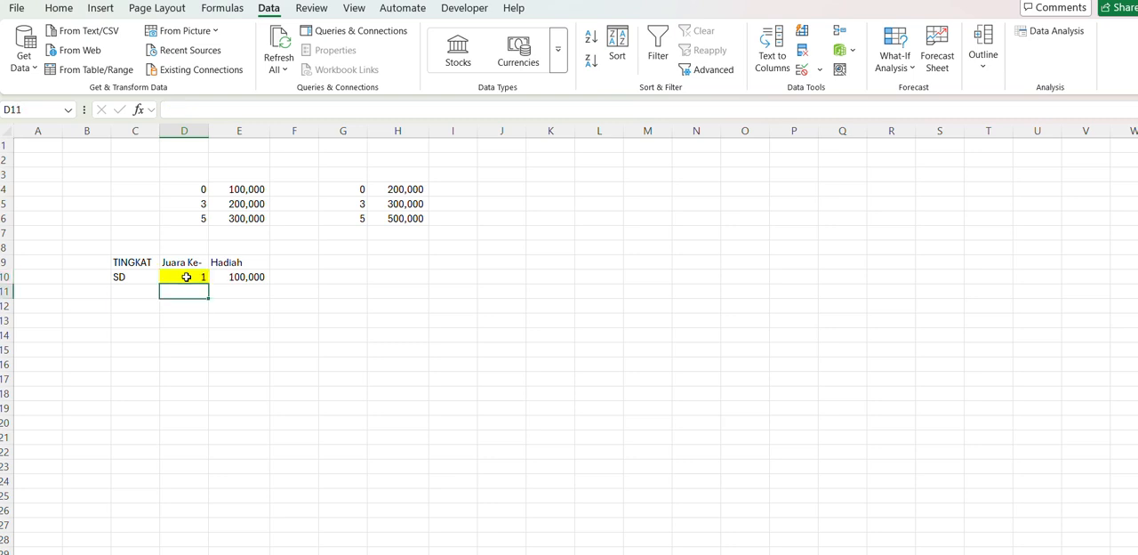
# - Switch the TINGKAT in C10 to SMP and check the Hadiah formula in E10
pyautogui.click(147, 277)
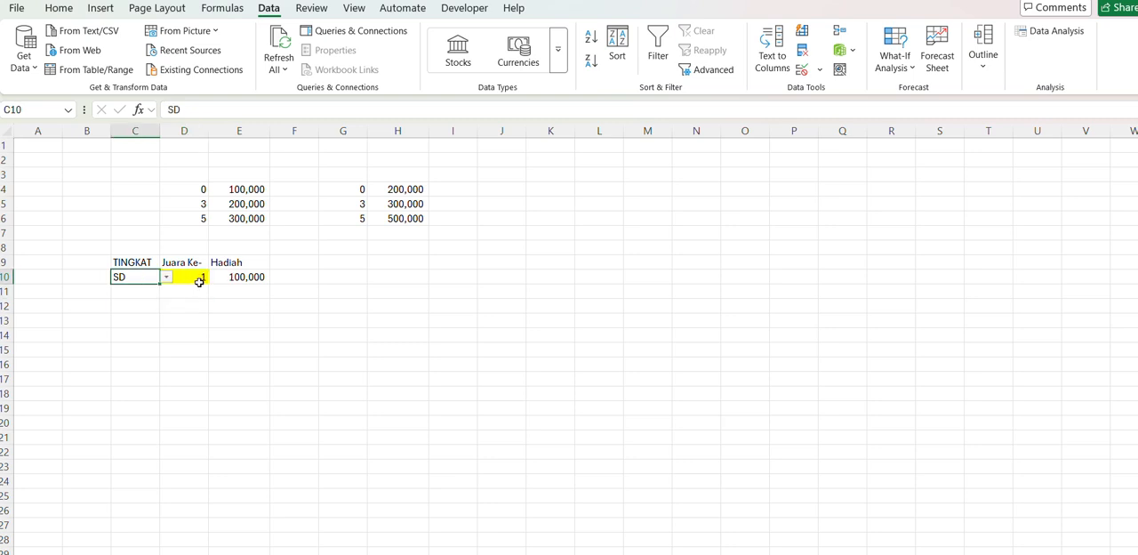
pyautogui.click(166, 278)
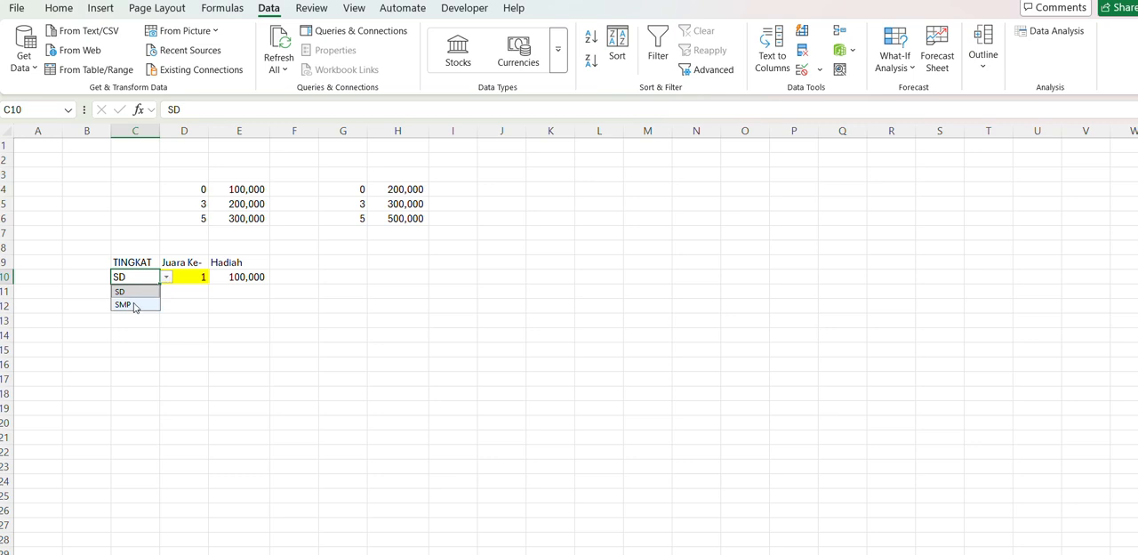
pyautogui.click(135, 306)
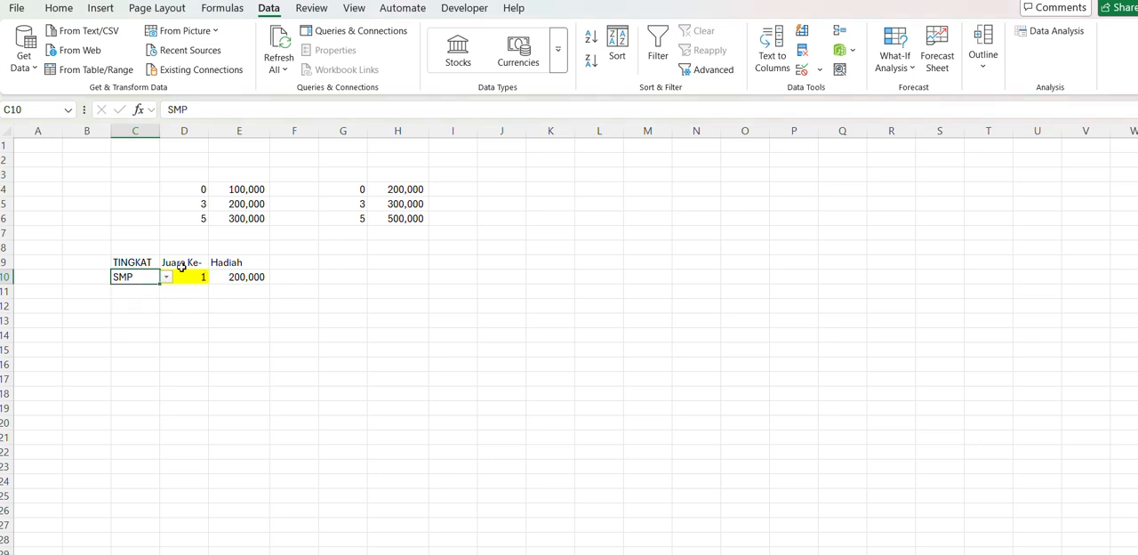
pyautogui.click(232, 279)
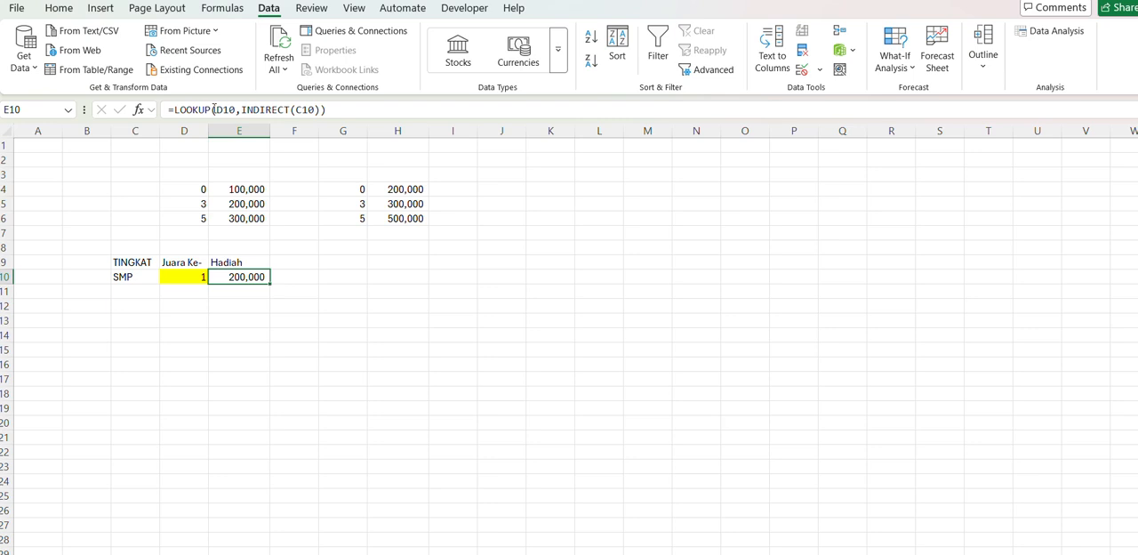